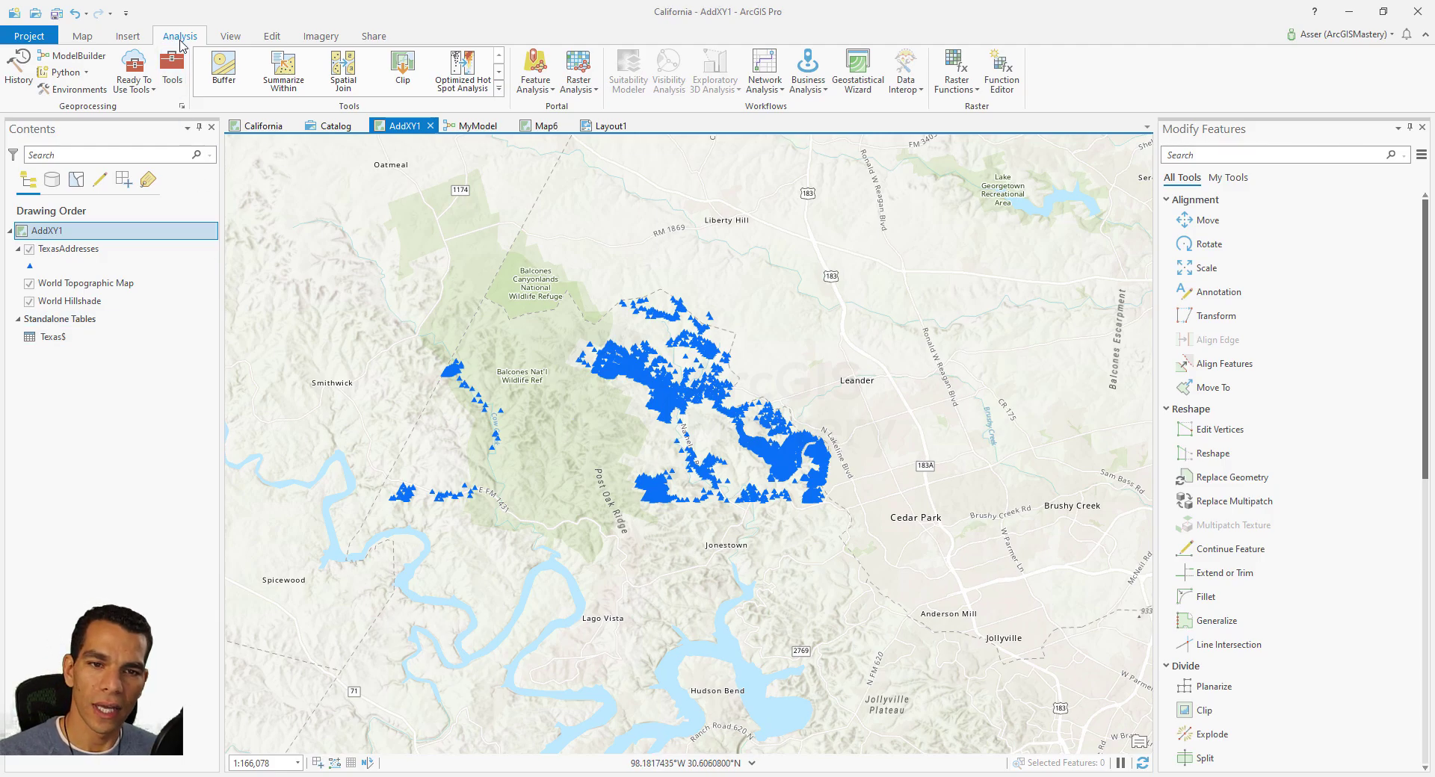
# - Open the Layer To KML tool from a 'kml' tool search and set TexasAddresses as its input layer
pyautogui.click(172, 71)
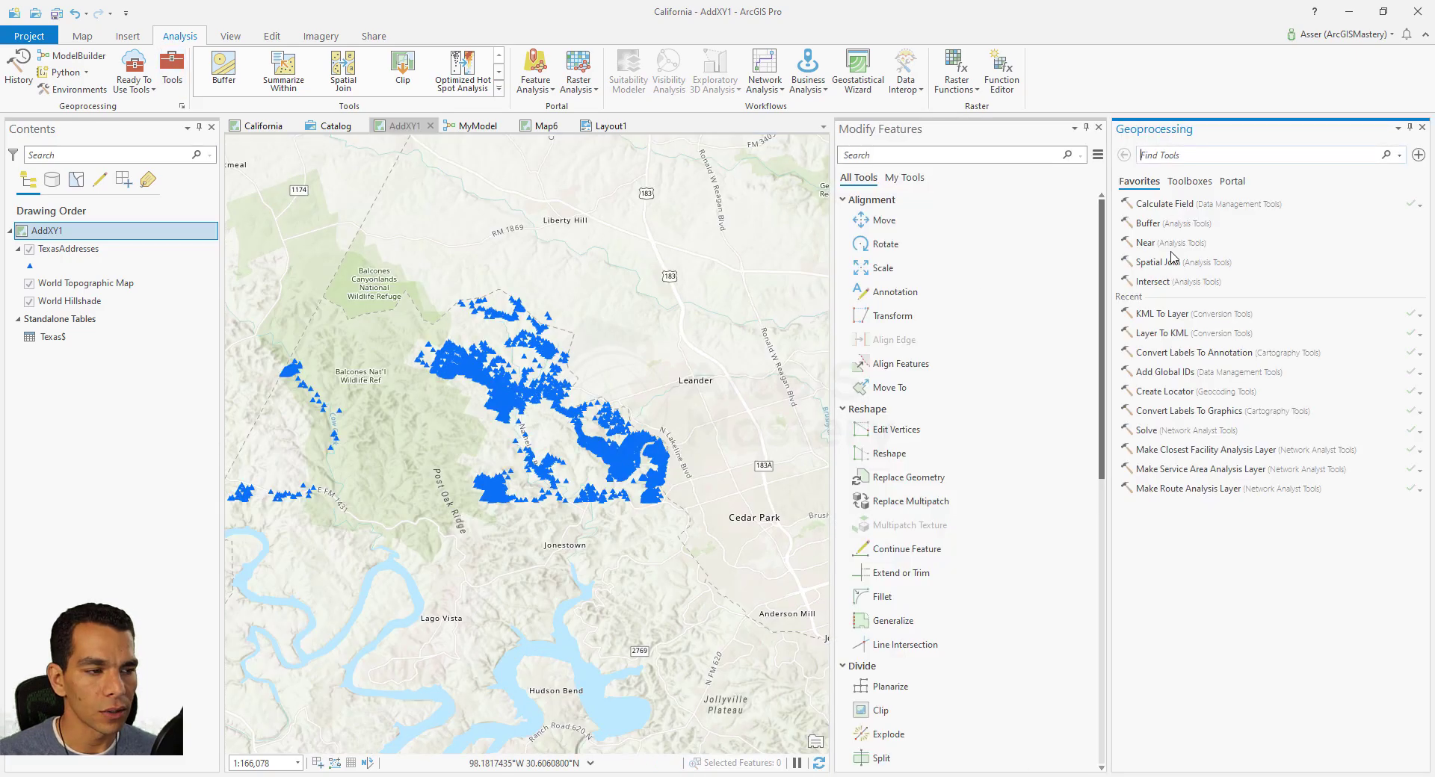
pyautogui.write('kml')
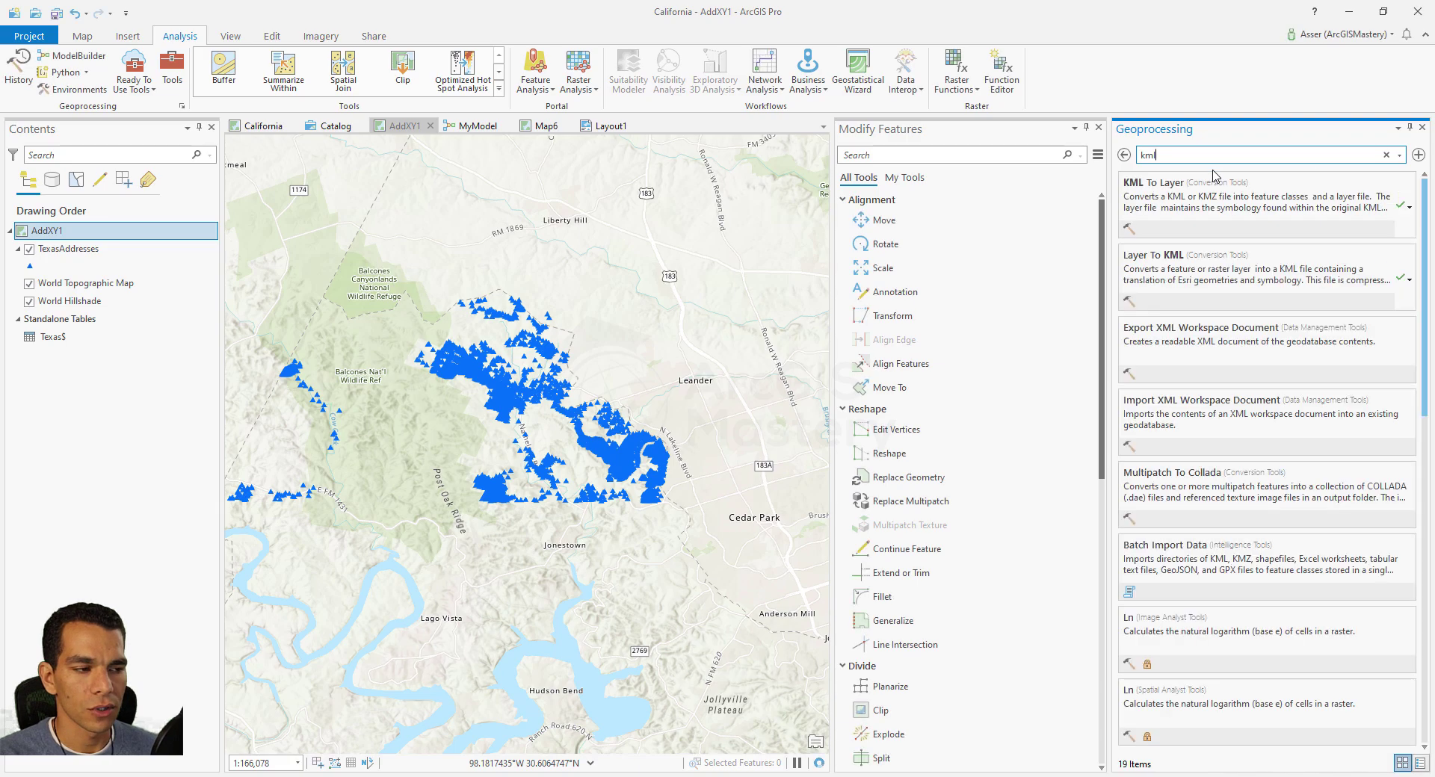
pyautogui.click(1189, 270)
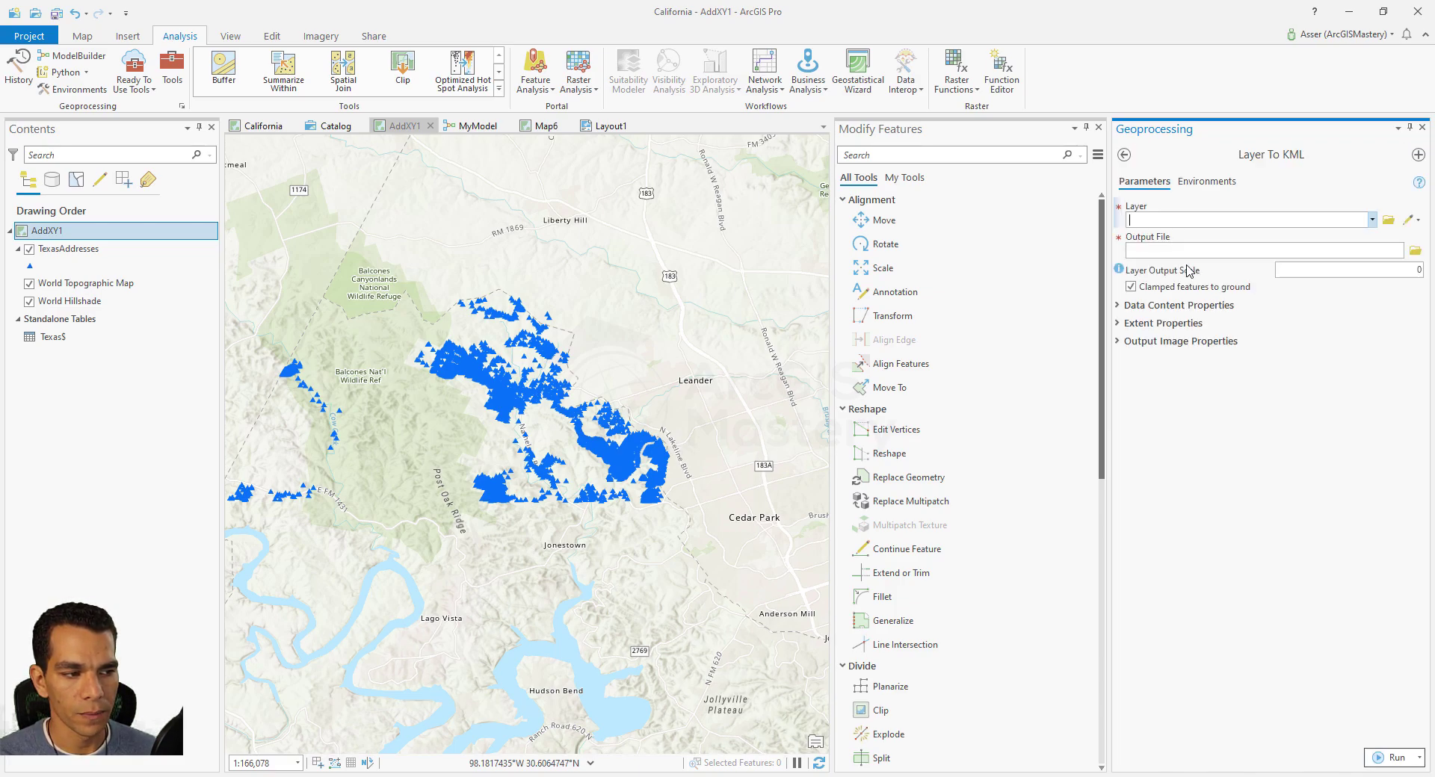
pyautogui.click(1373, 221)
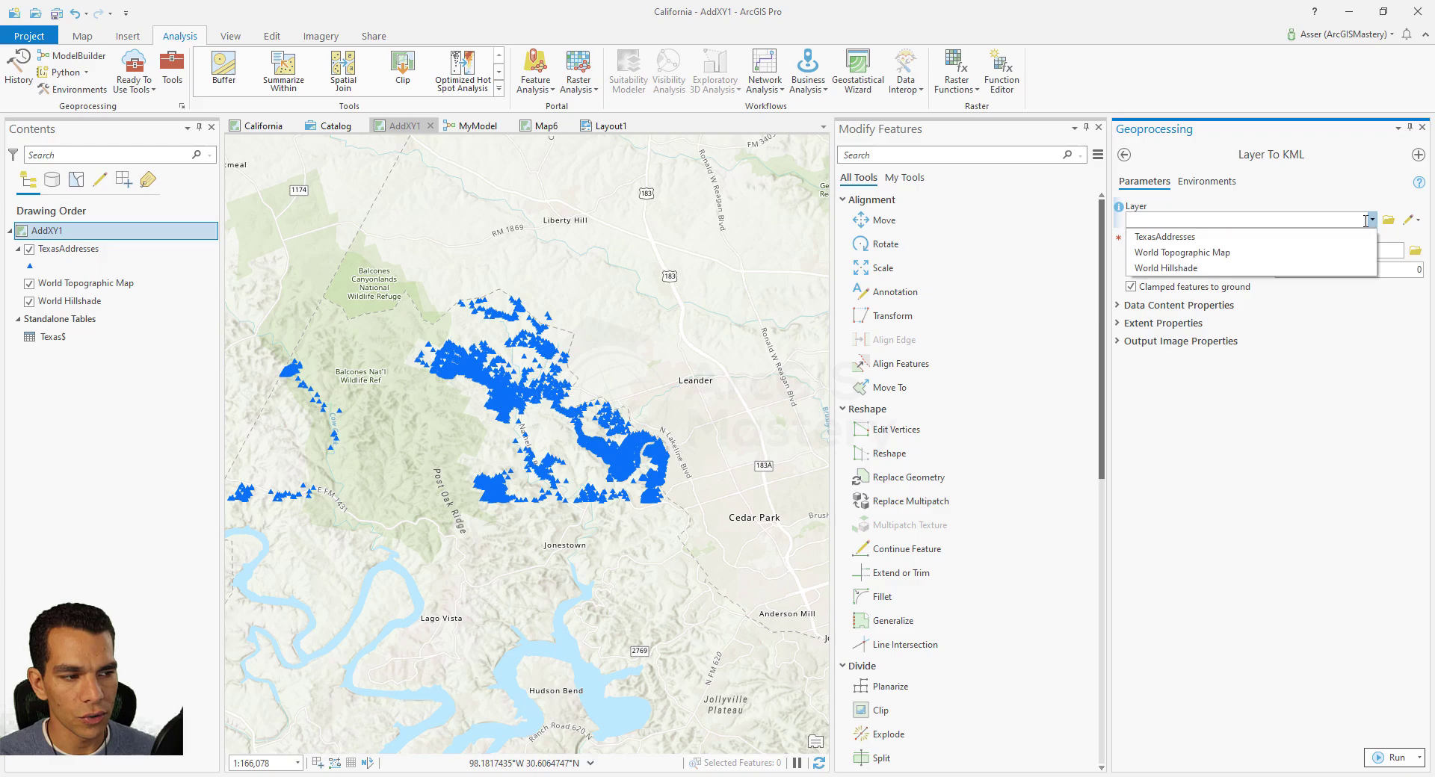
pyautogui.click(1190, 240)
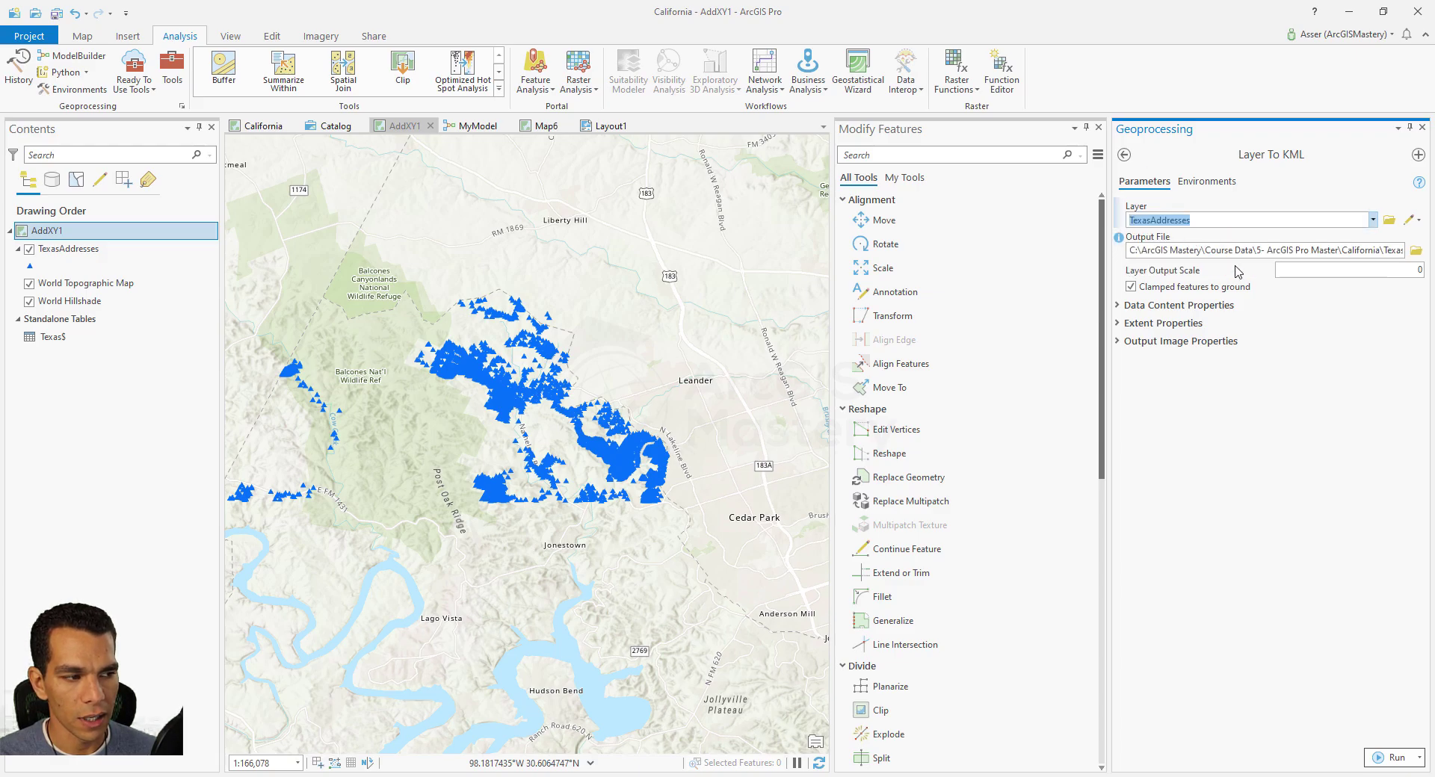
# - Point the output file to the KML folder with the KMZ name ToKML
pyautogui.click(1415, 251)
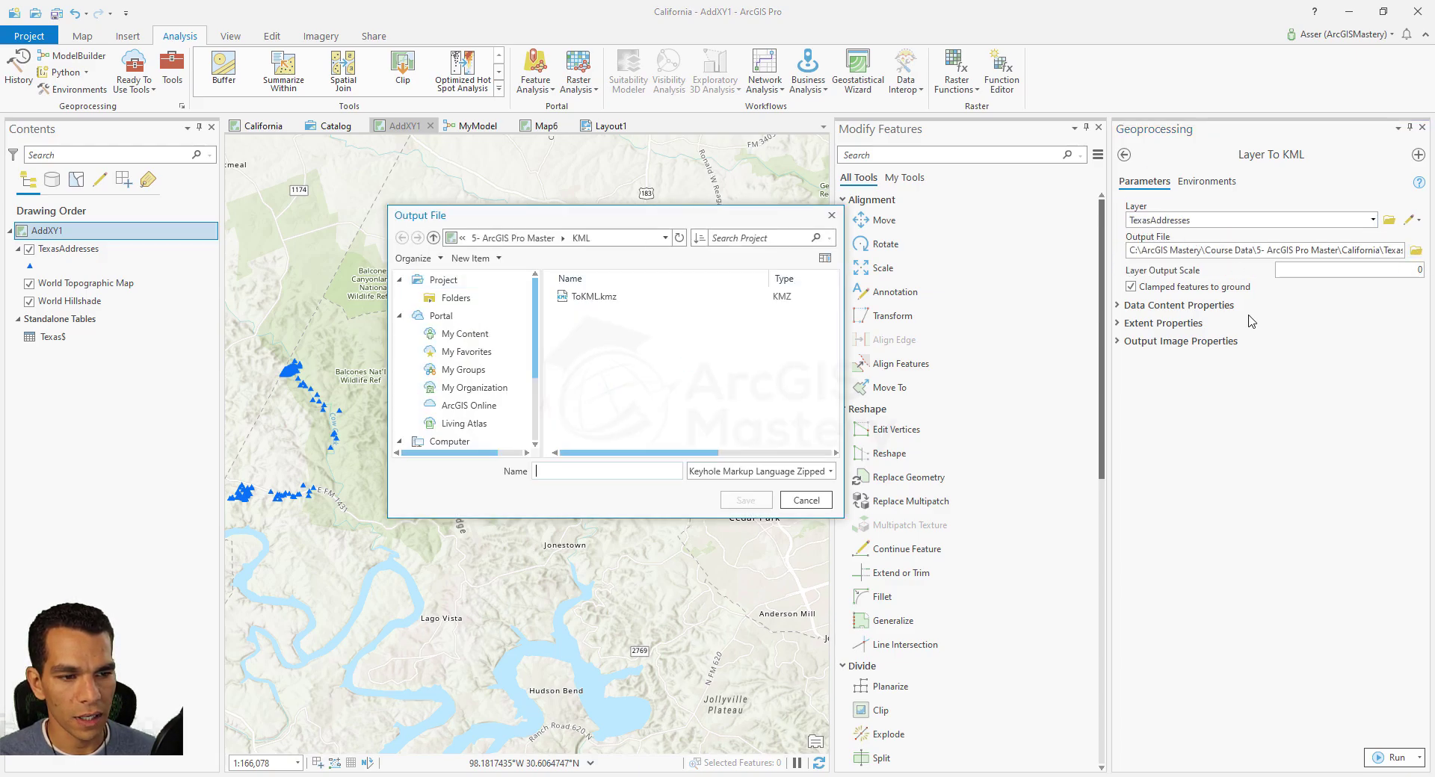
pyautogui.scroll(-1, 621, 374)
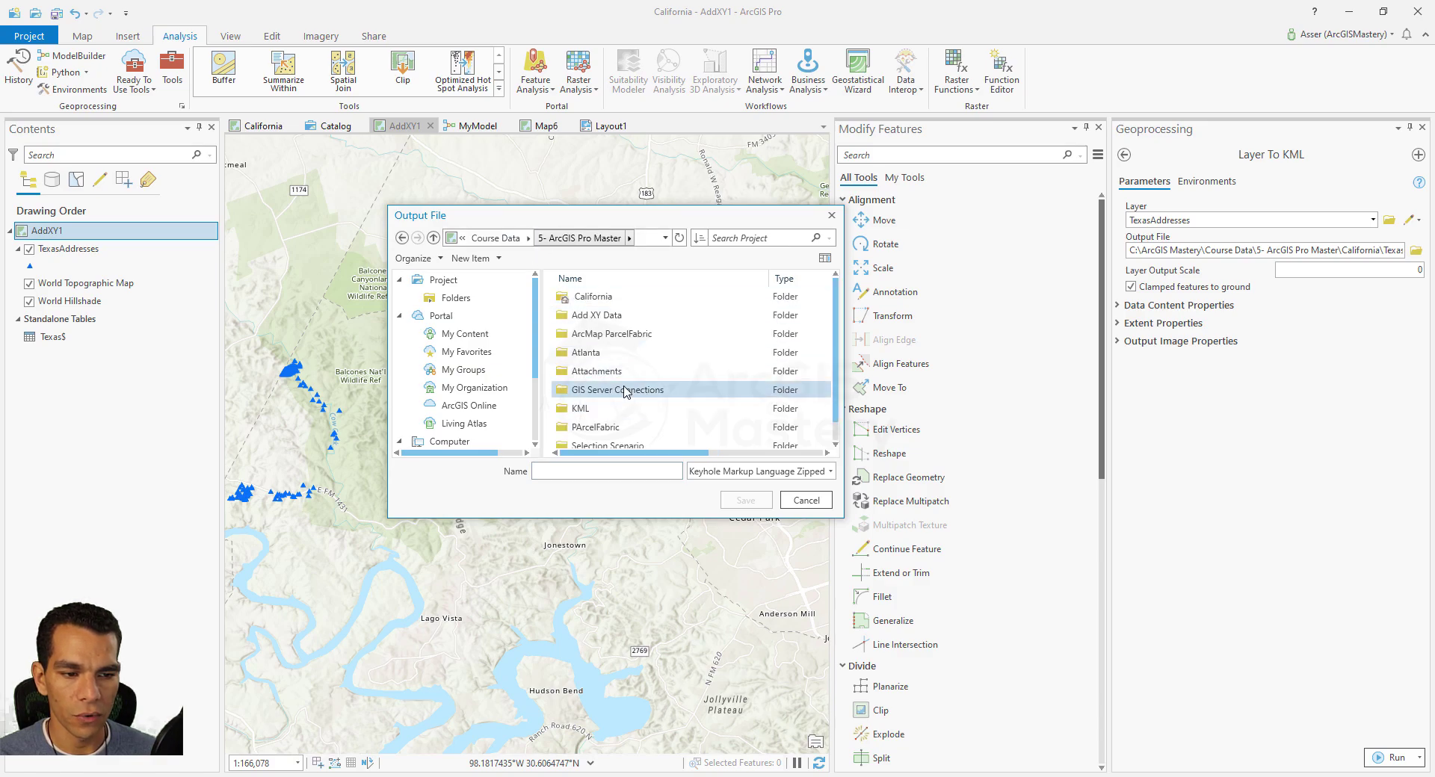
pyautogui.scroll(1, 618, 402)
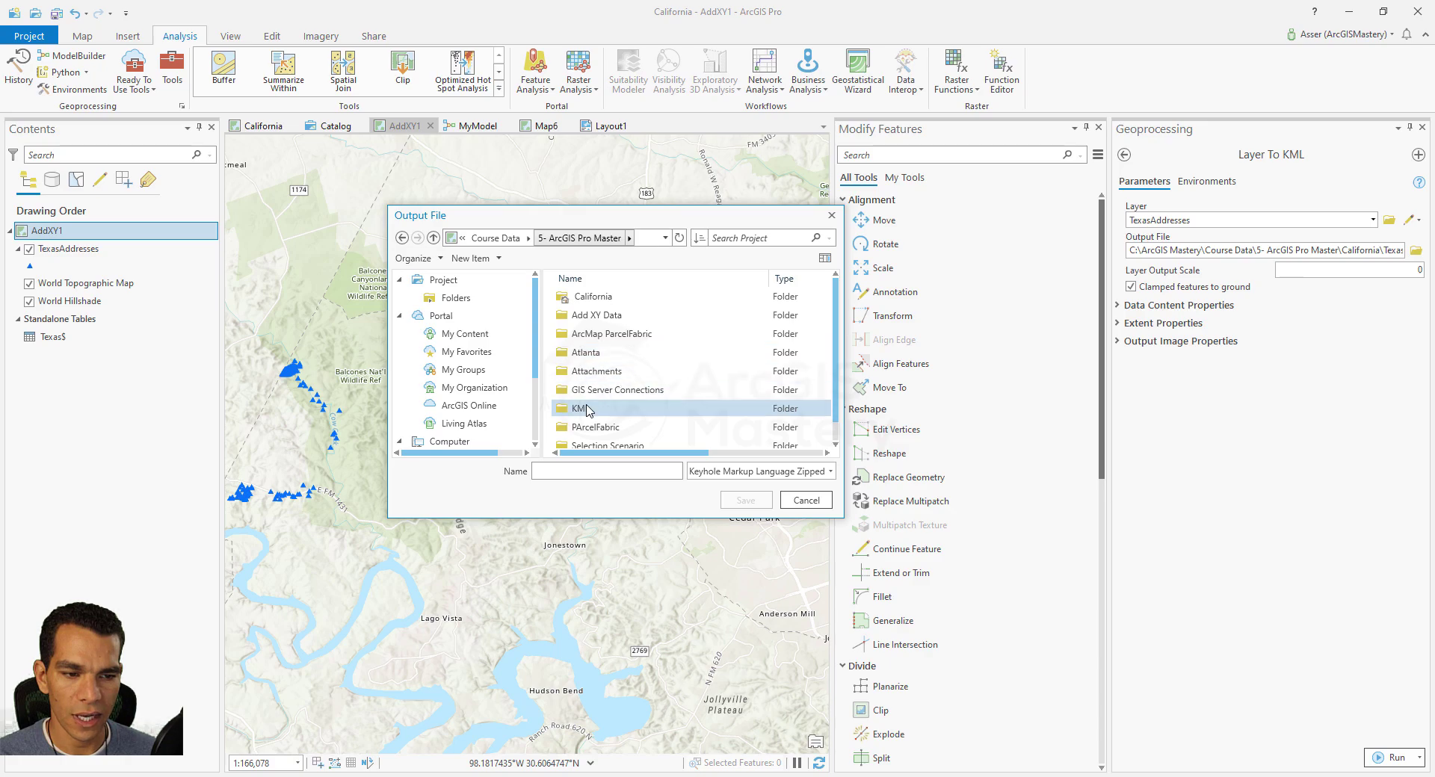
pyautogui.doubleClick(580, 409)
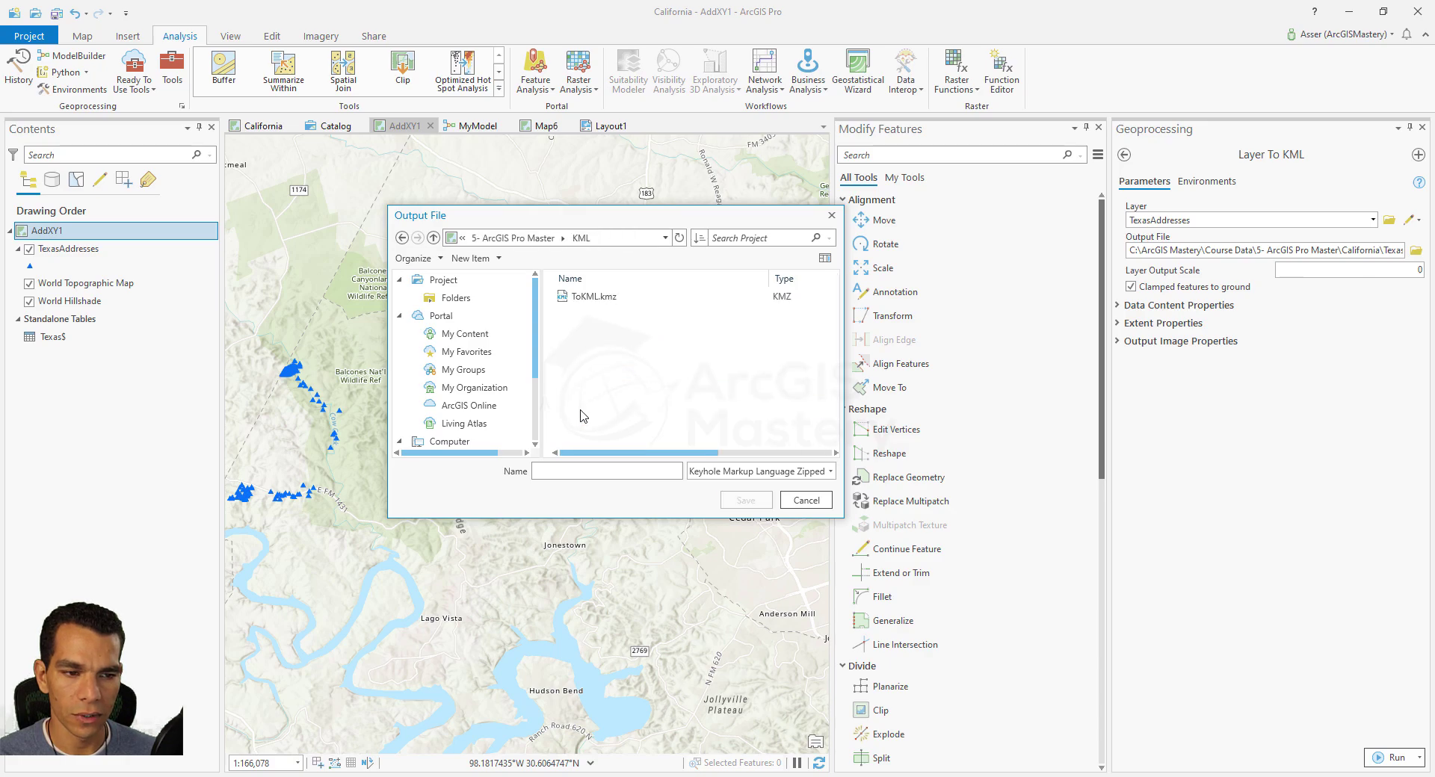
pyautogui.click(598, 471)
pyautogui.write('ToKML')
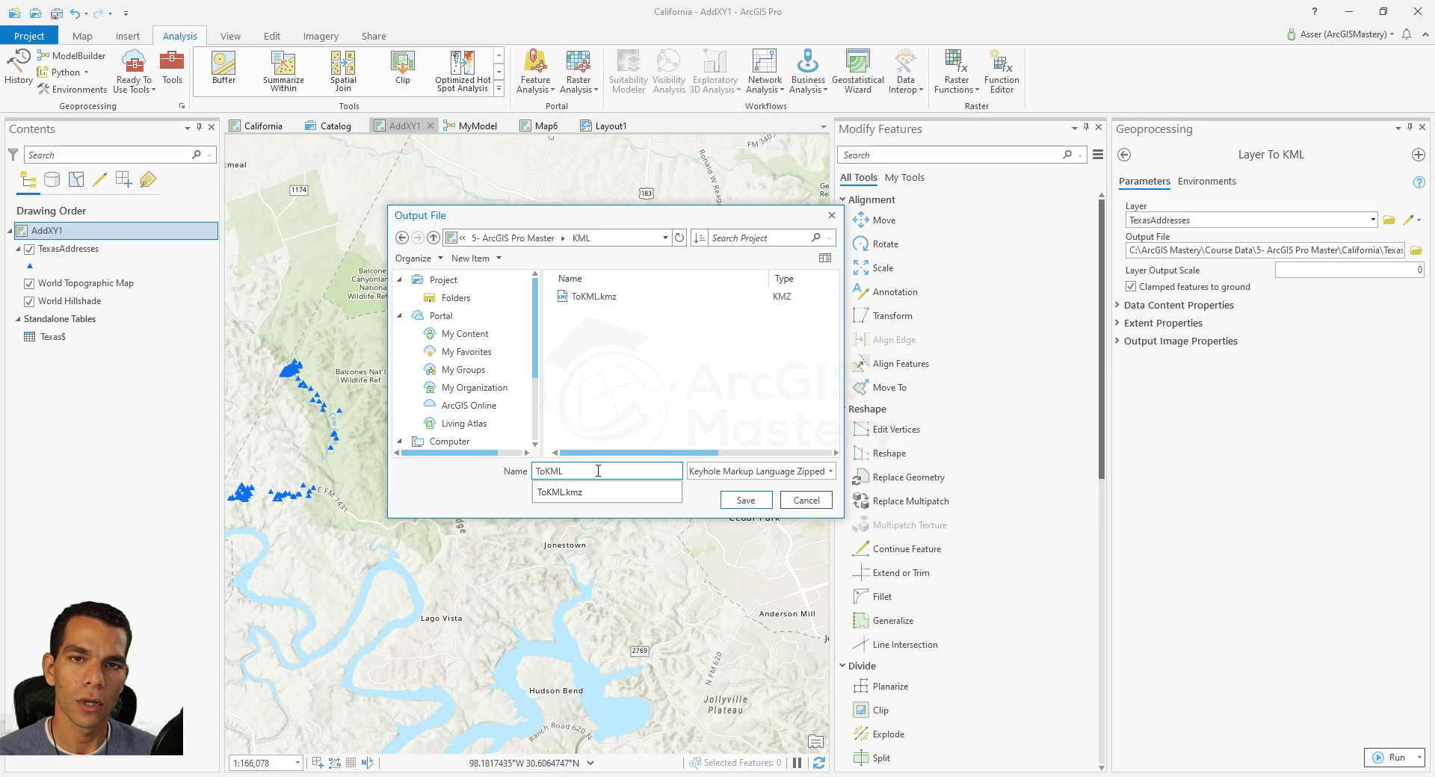
pyautogui.click(598, 470)
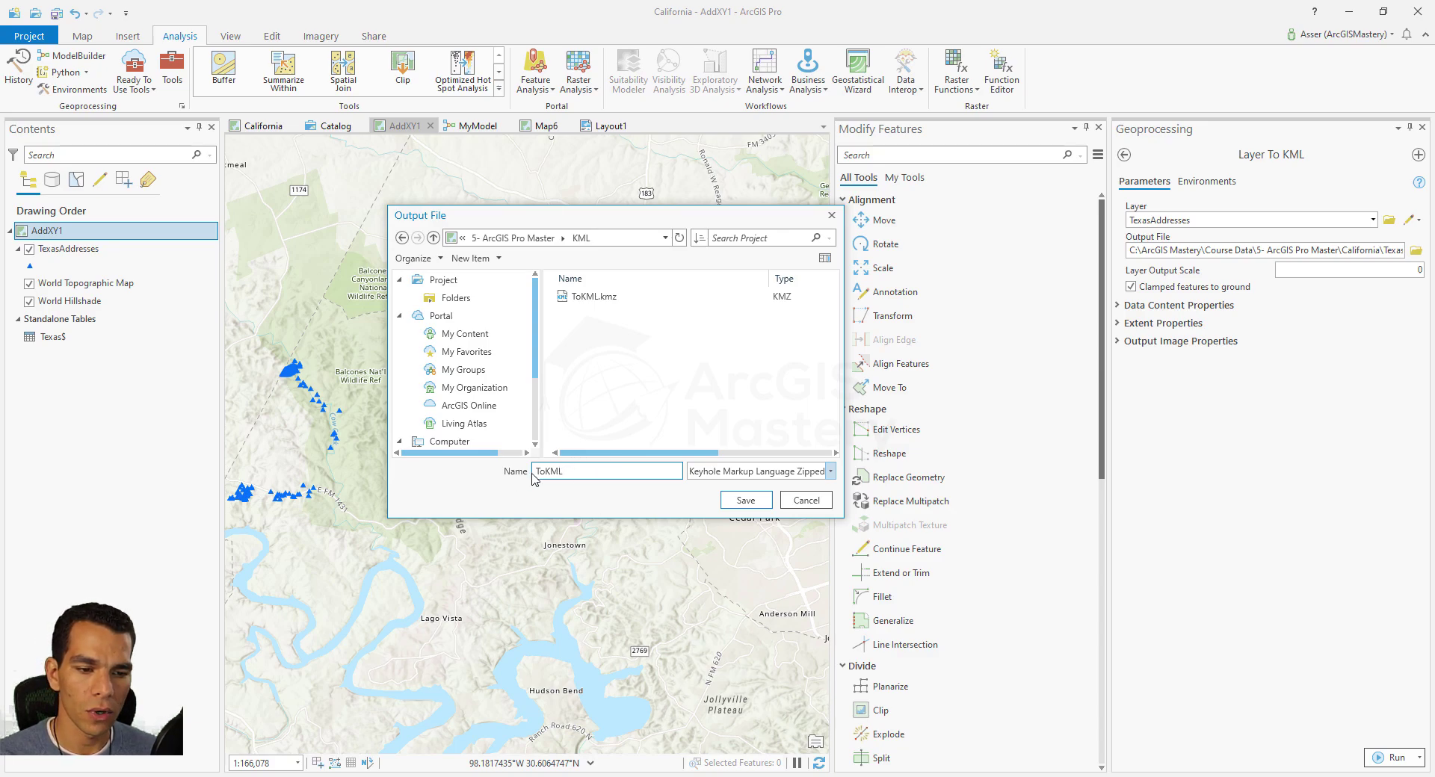
# - Run Layer To KML to export TexasAddresses to ToKML.kmz, then switch to File Explorer
pyautogui.click(757, 501)
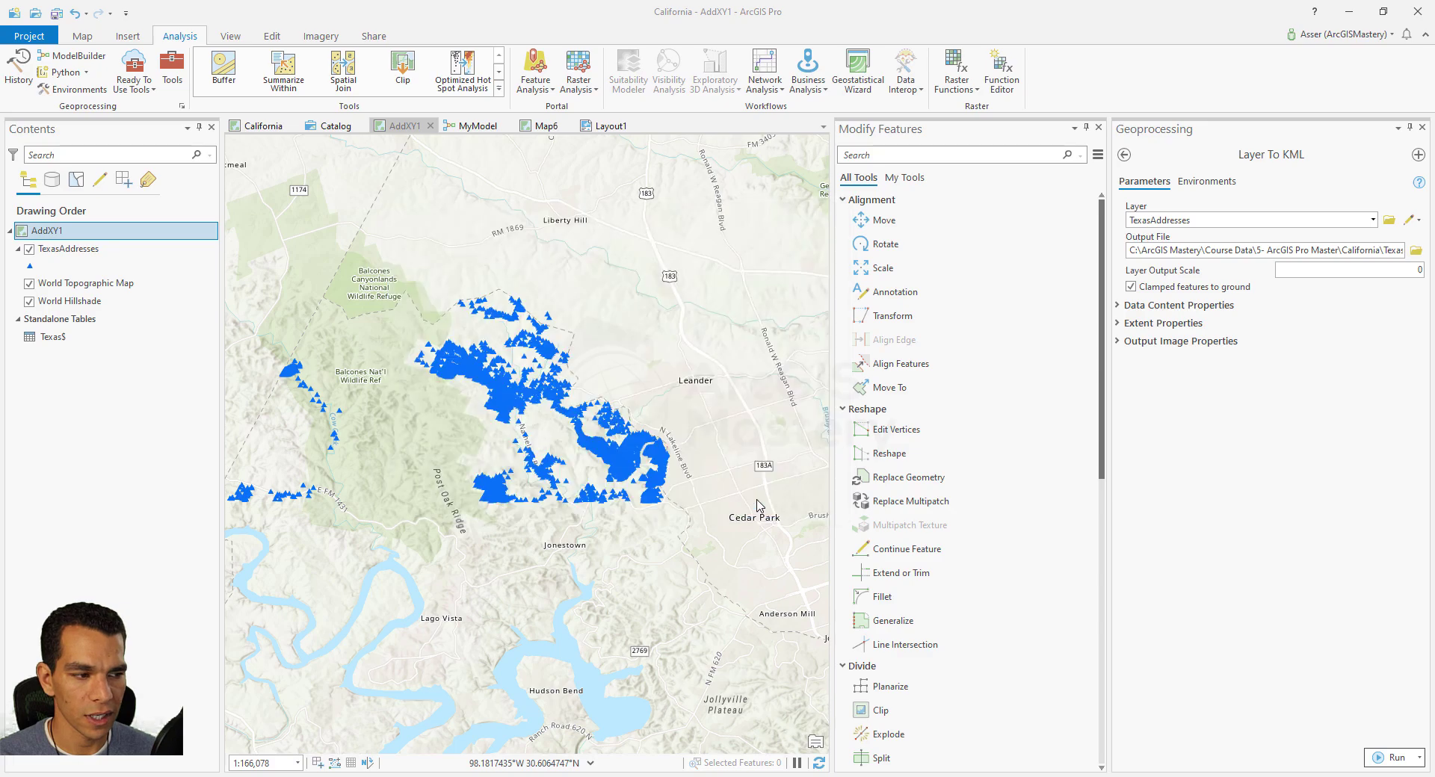
pyautogui.click(1394, 757)
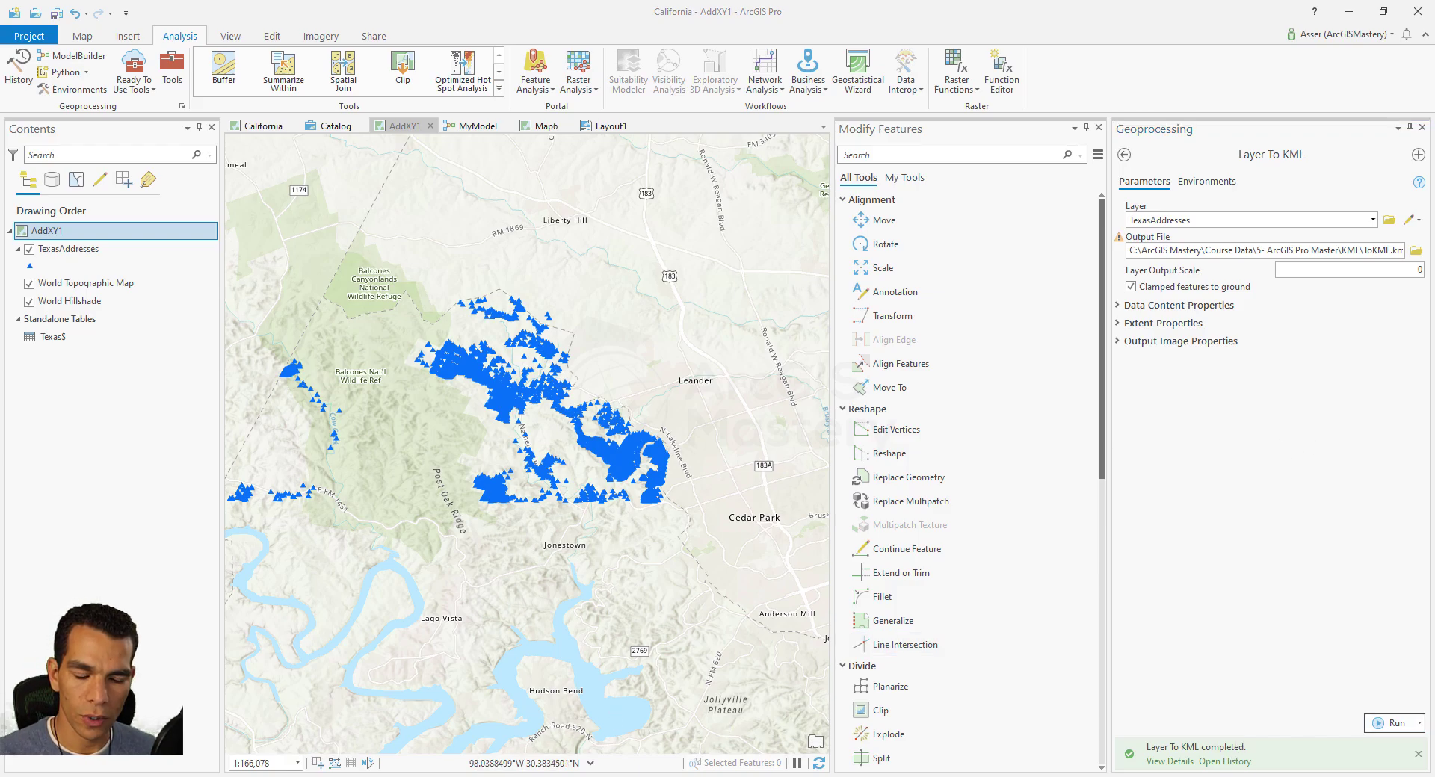
pyautogui.hotkey('alt', 'Tab')
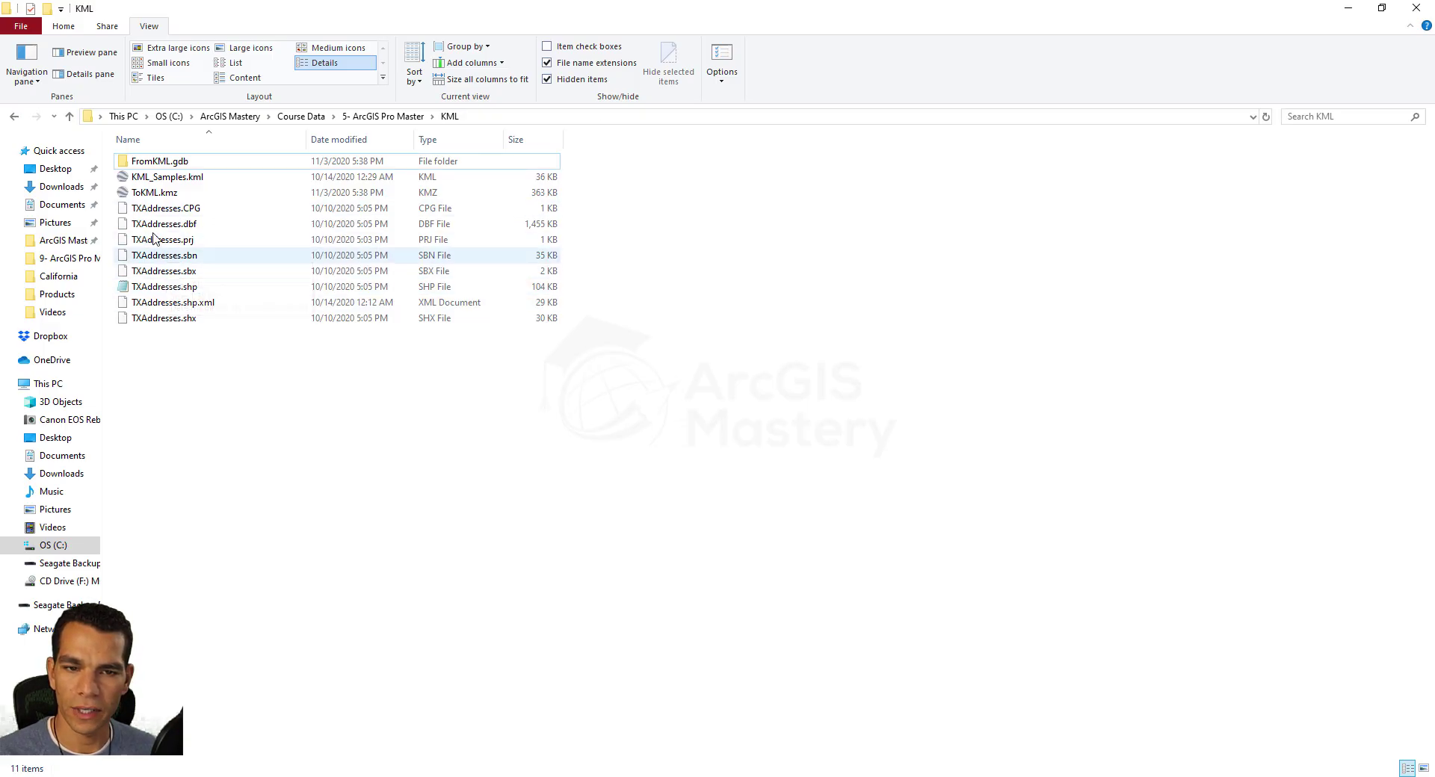
# - Open ToKML.kmz from the KML folder in Google Earth Pro
pyautogui.doubleClick(152, 192)
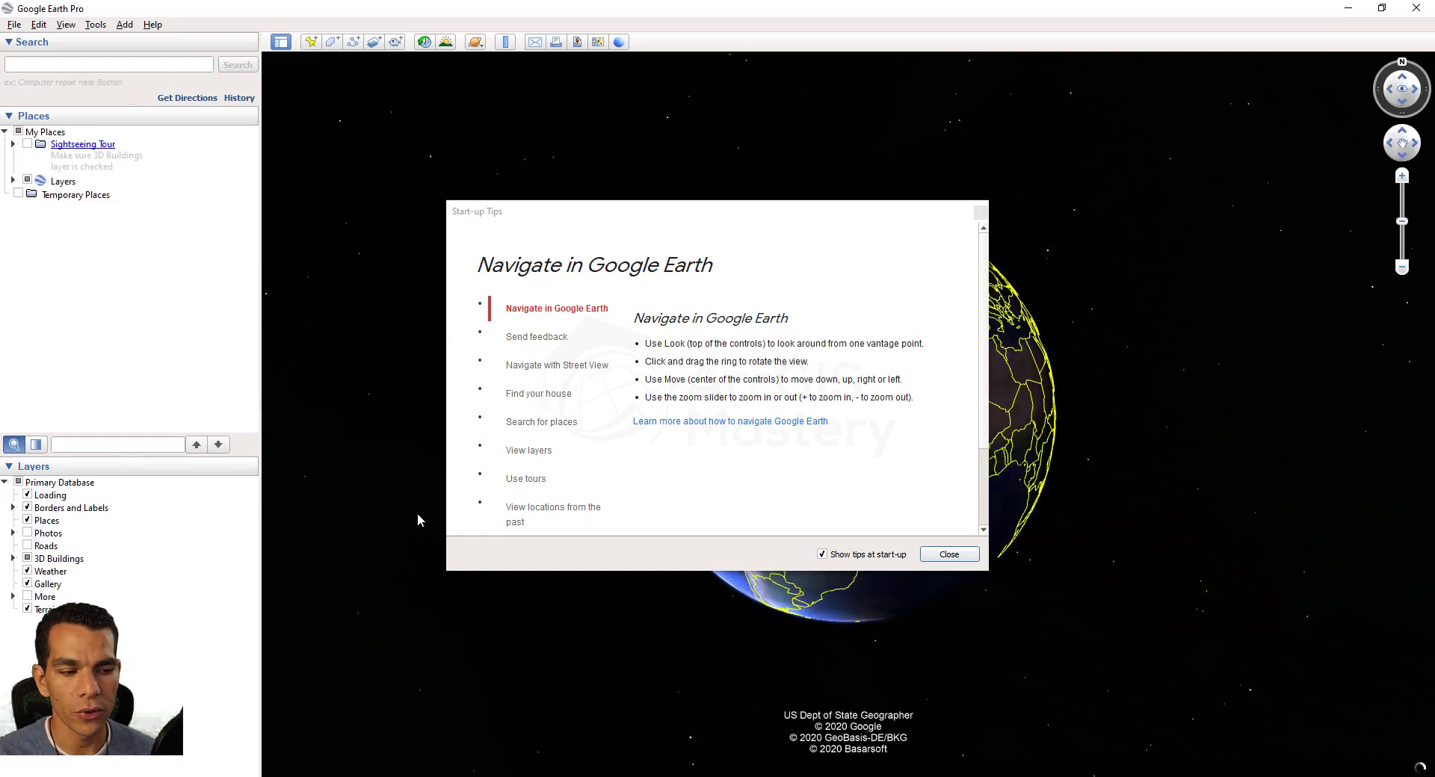
# - Close the start-up tips and view one address placemark's attribute balloon near Leander, then return to ArcGIS Pro
pyautogui.click(949, 555)
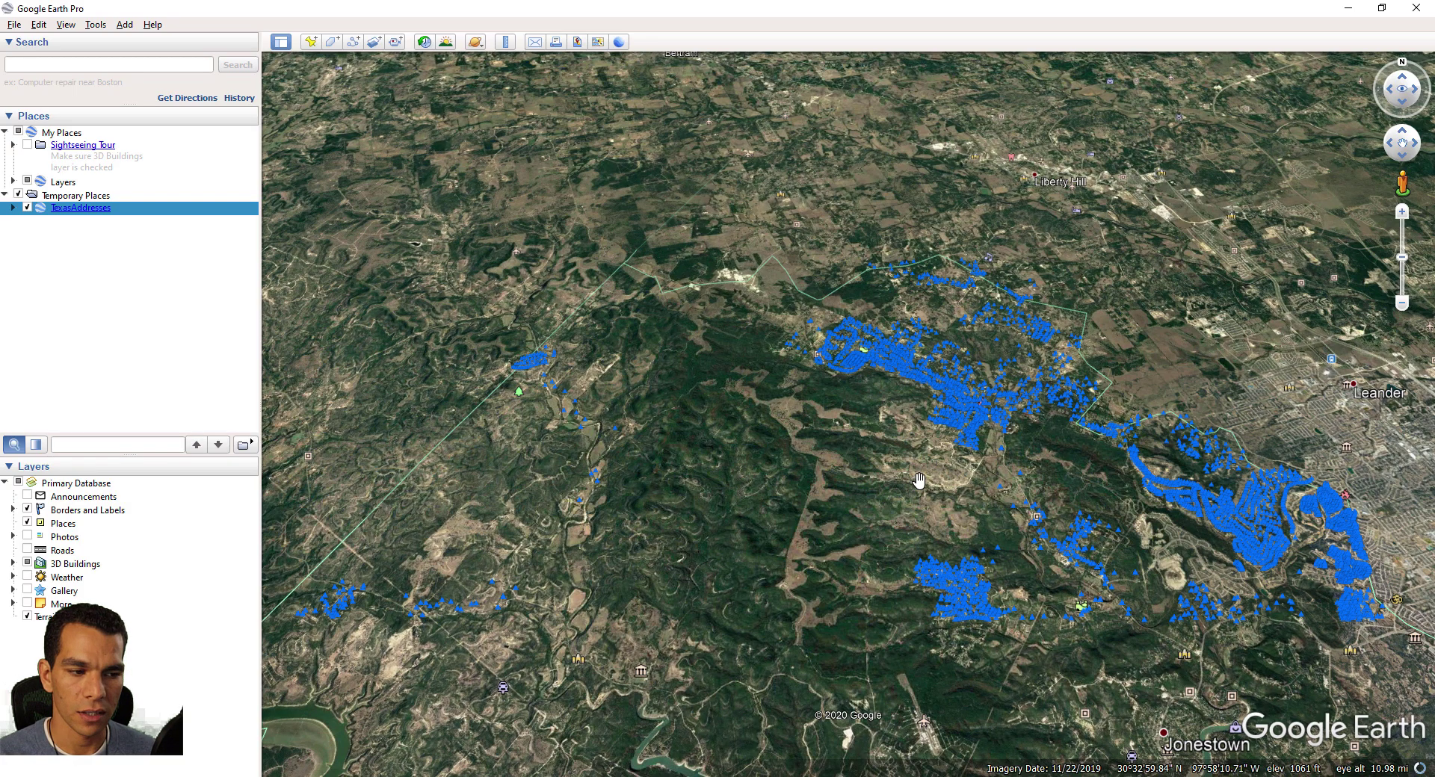
pyautogui.click(953, 409)
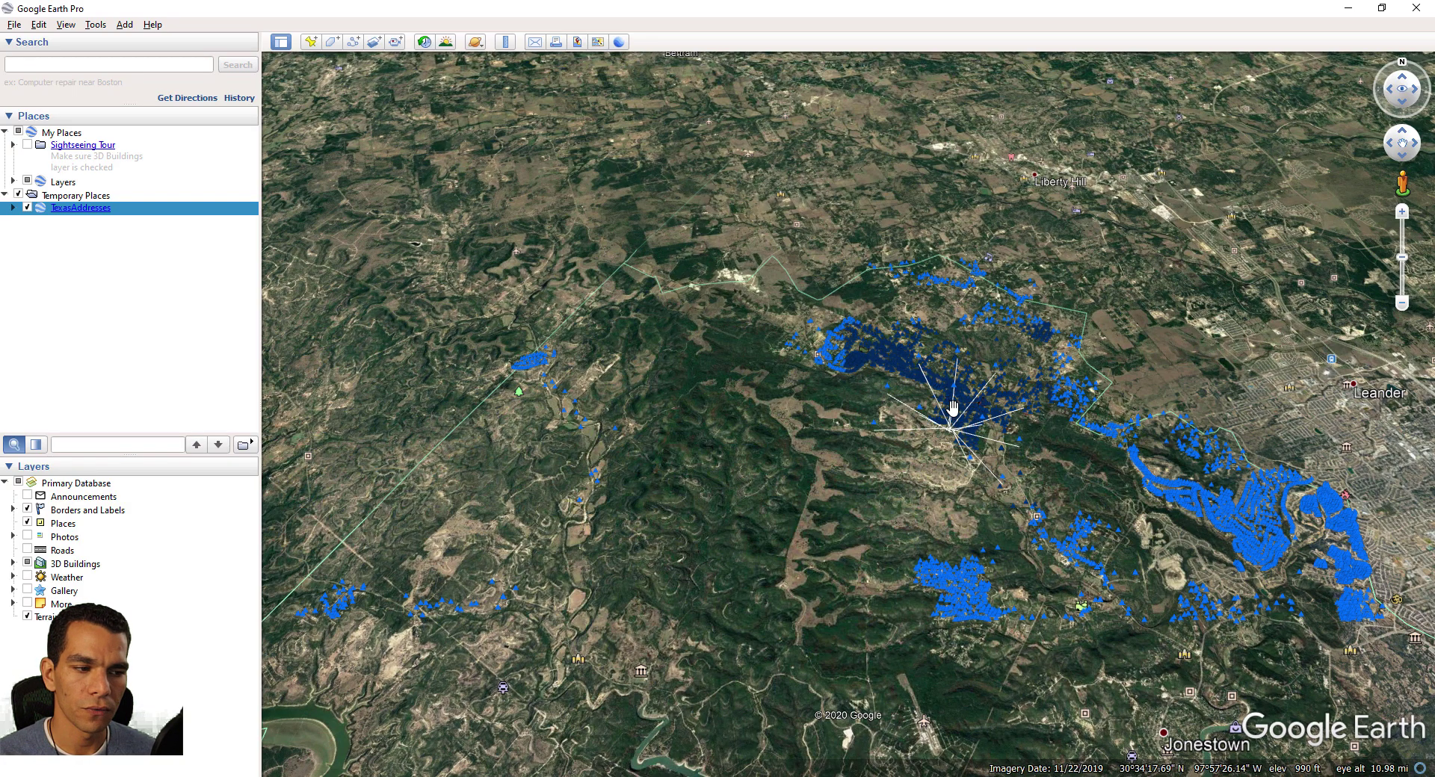
pyautogui.click(958, 354)
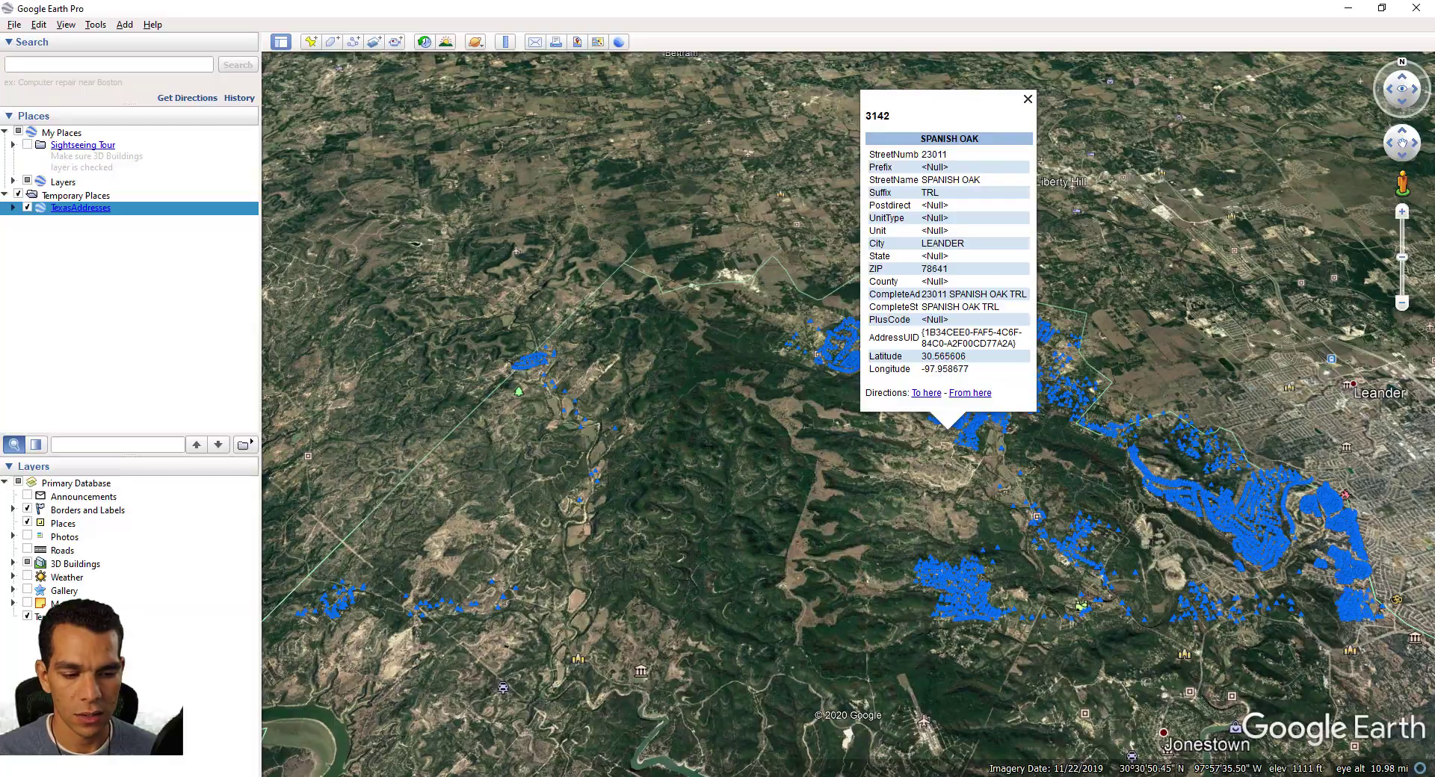
pyautogui.hotkey('alt', 'Tab')
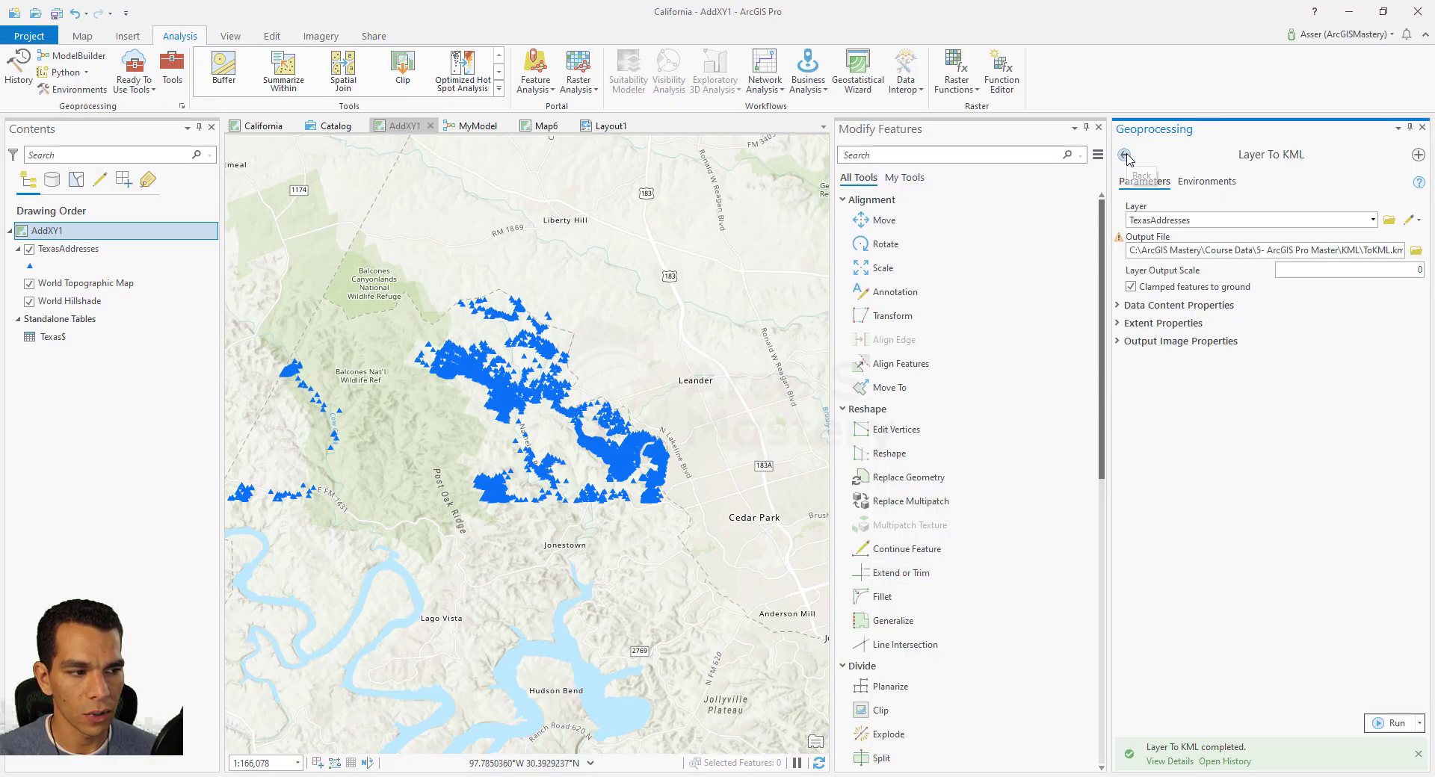
# - Add KML_Samples.kml and ToKML.kmz from the KML folder to the AddXY1 map
pyautogui.click(1125, 155)
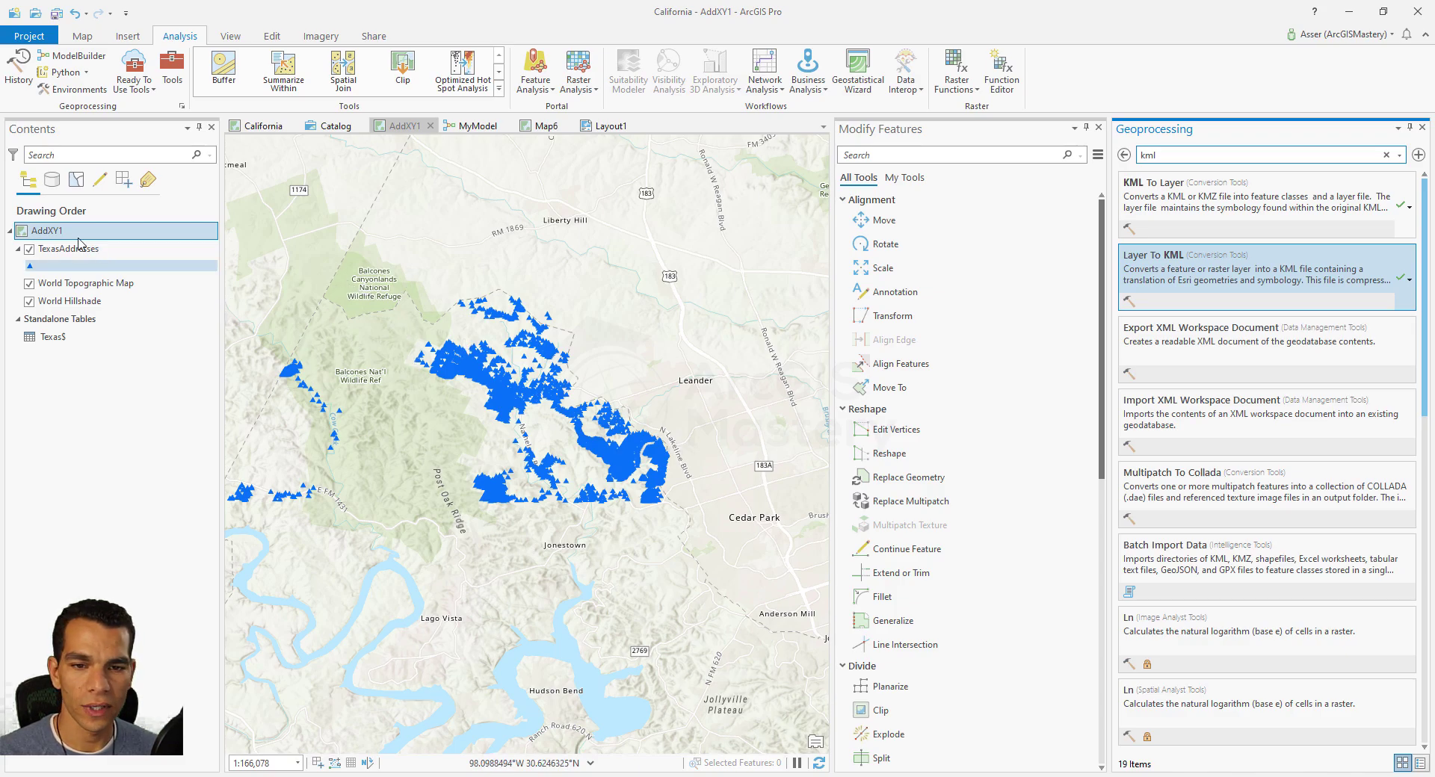
pyautogui.rightClick(50, 230)
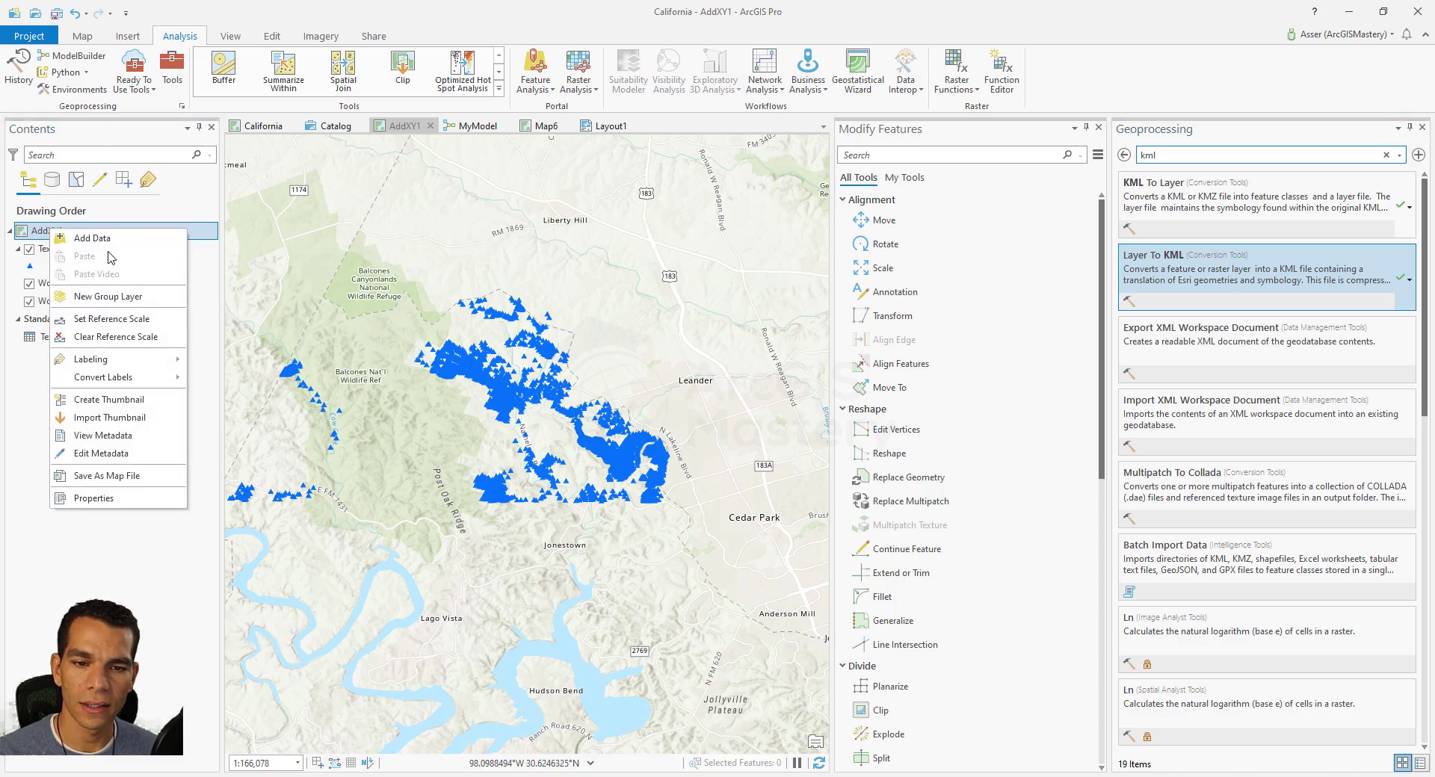
pyautogui.click(102, 245)
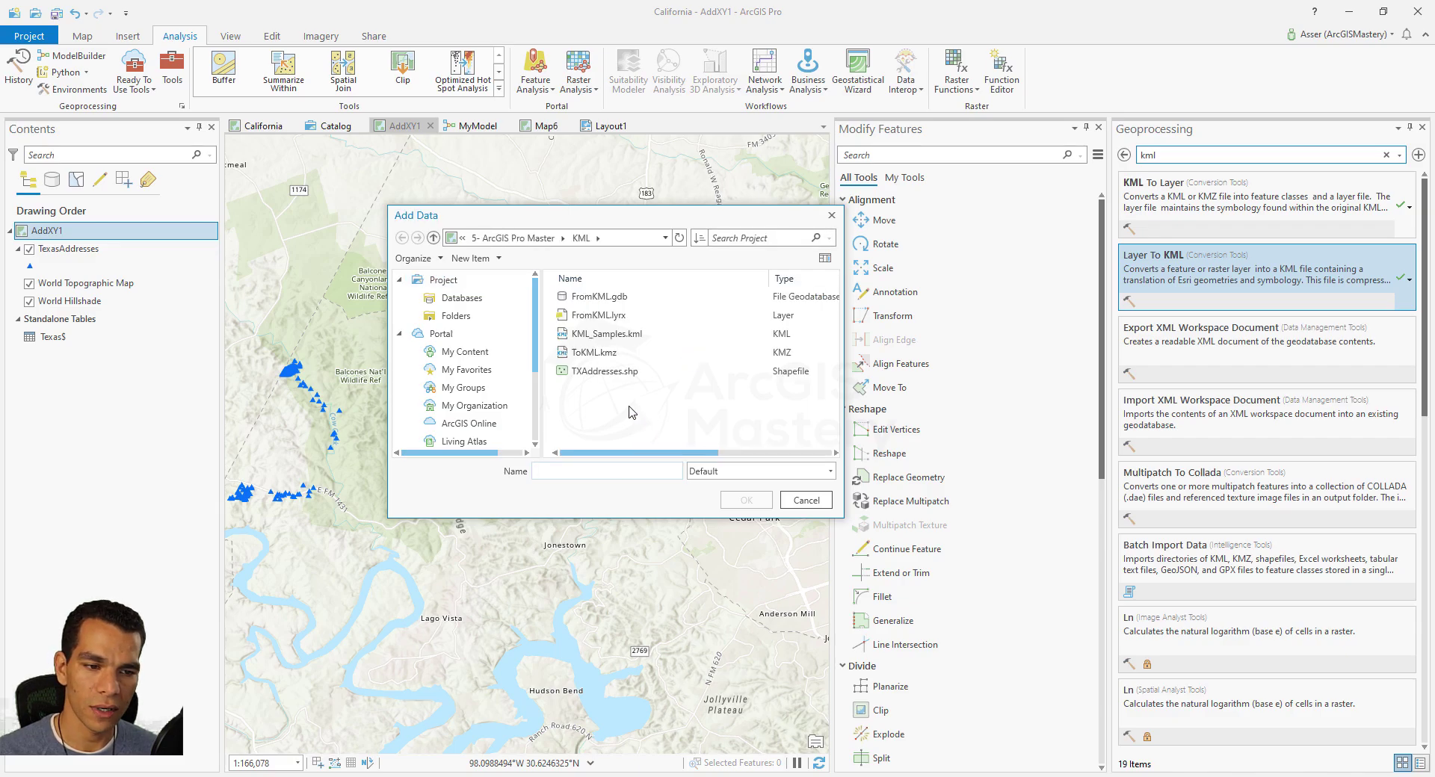
pyautogui.click(607, 334)
pyautogui.keyDown('ctrl'); pyautogui.click(598, 352); pyautogui.keyUp('ctrl')
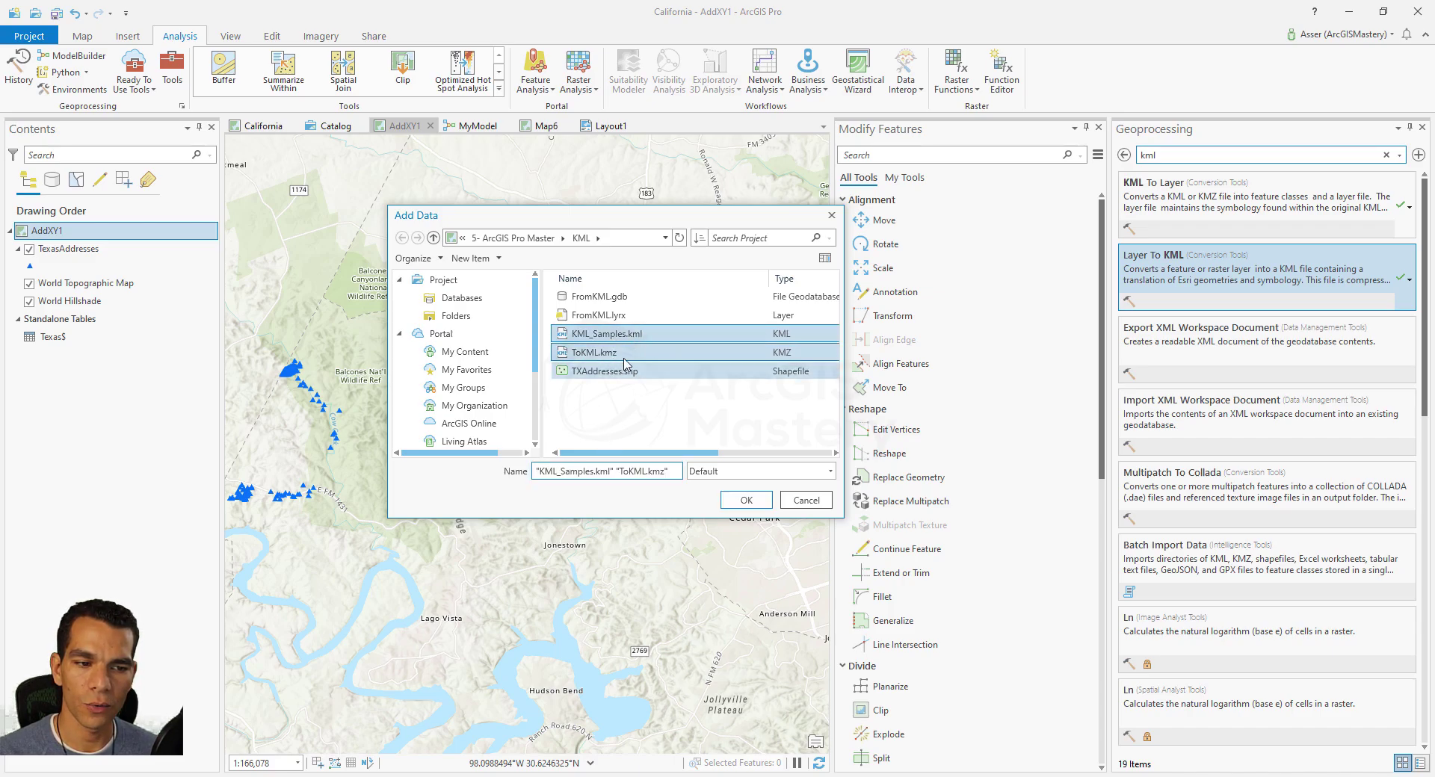
pyautogui.click(745, 499)
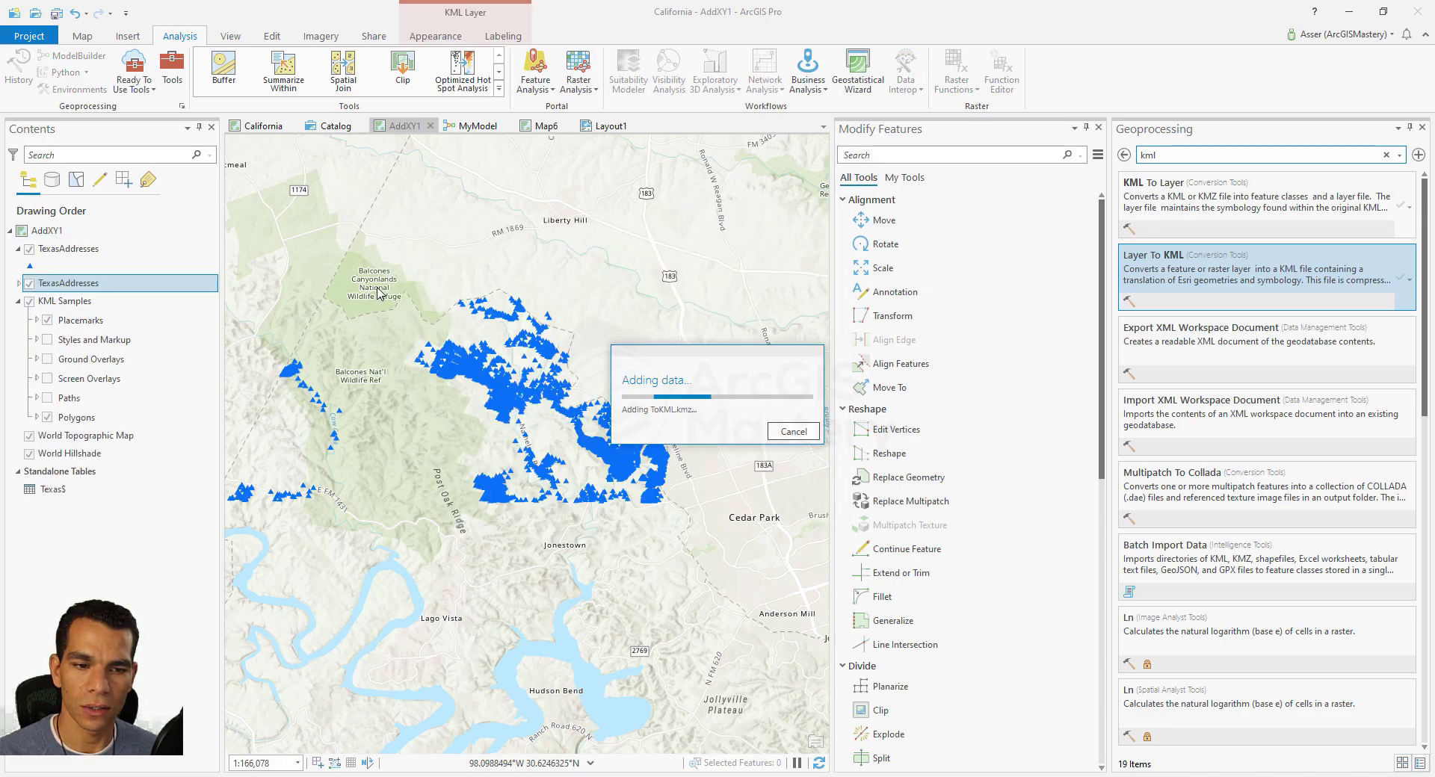
# - Hide the original TexasAddresses layer so only the imported KMZ points show
pyautogui.click(29, 251)
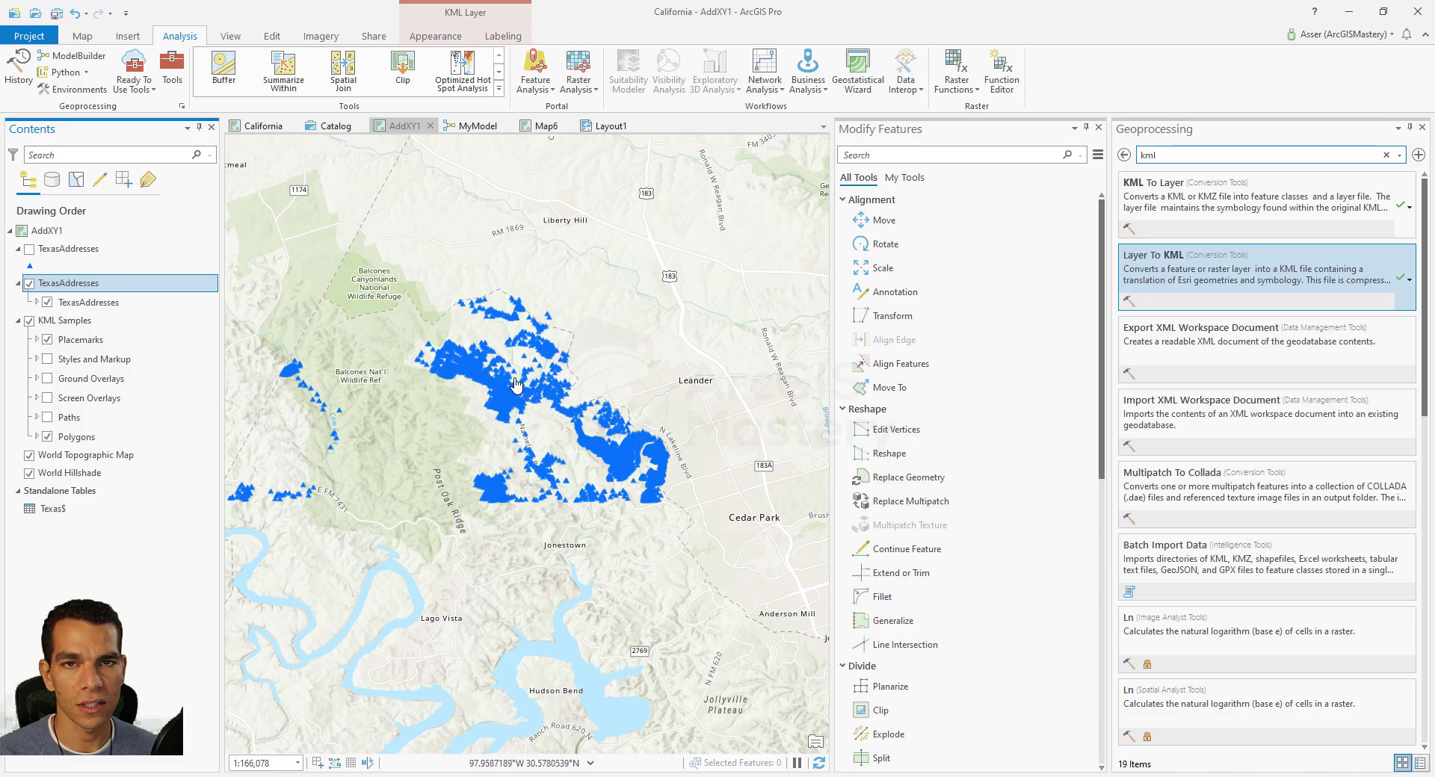
pyautogui.rightClick(80, 284)
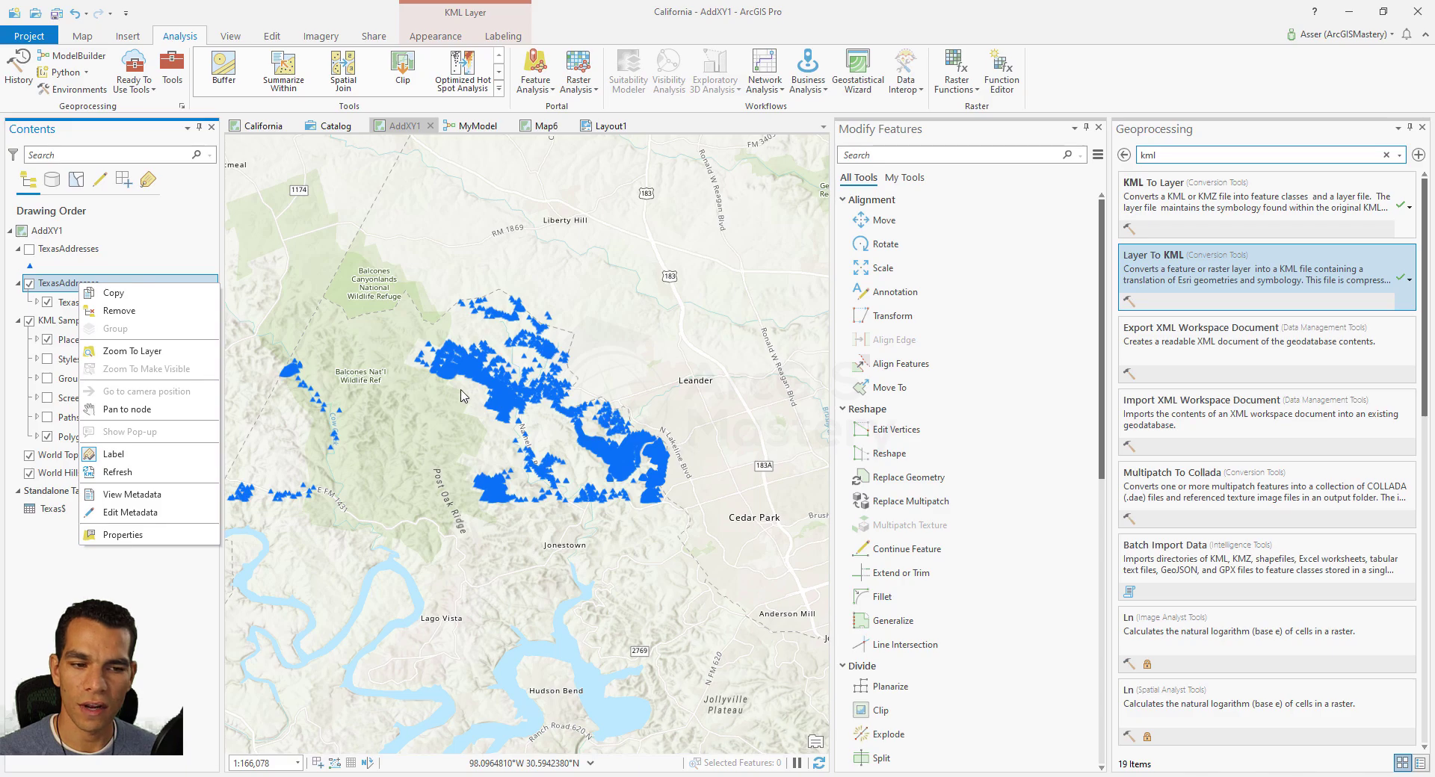
pyautogui.click(513, 404)
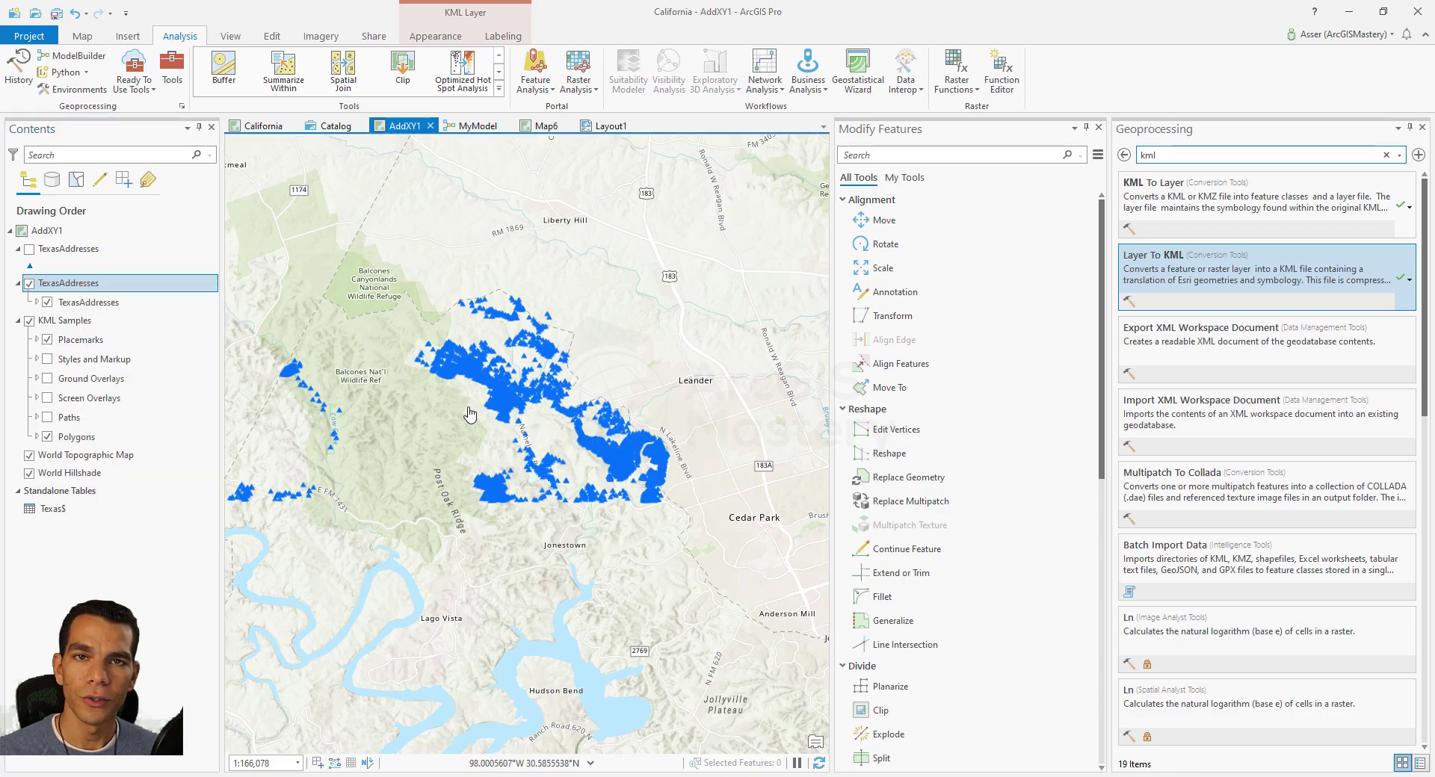
# - Inspect an imported address point's attribute pop-up, then close it and collapse the TexasAddresses group
pyautogui.click(521, 428)
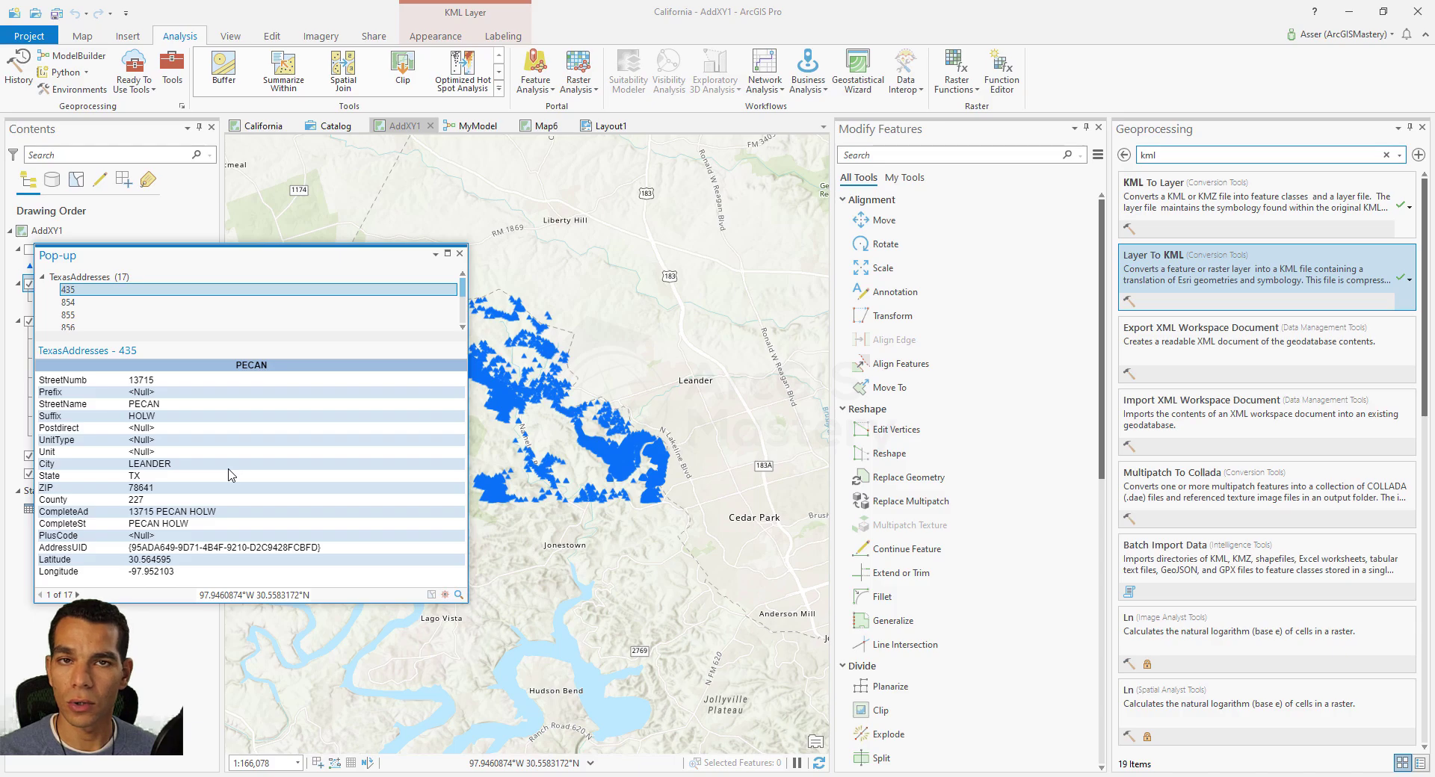
pyautogui.click(460, 253)
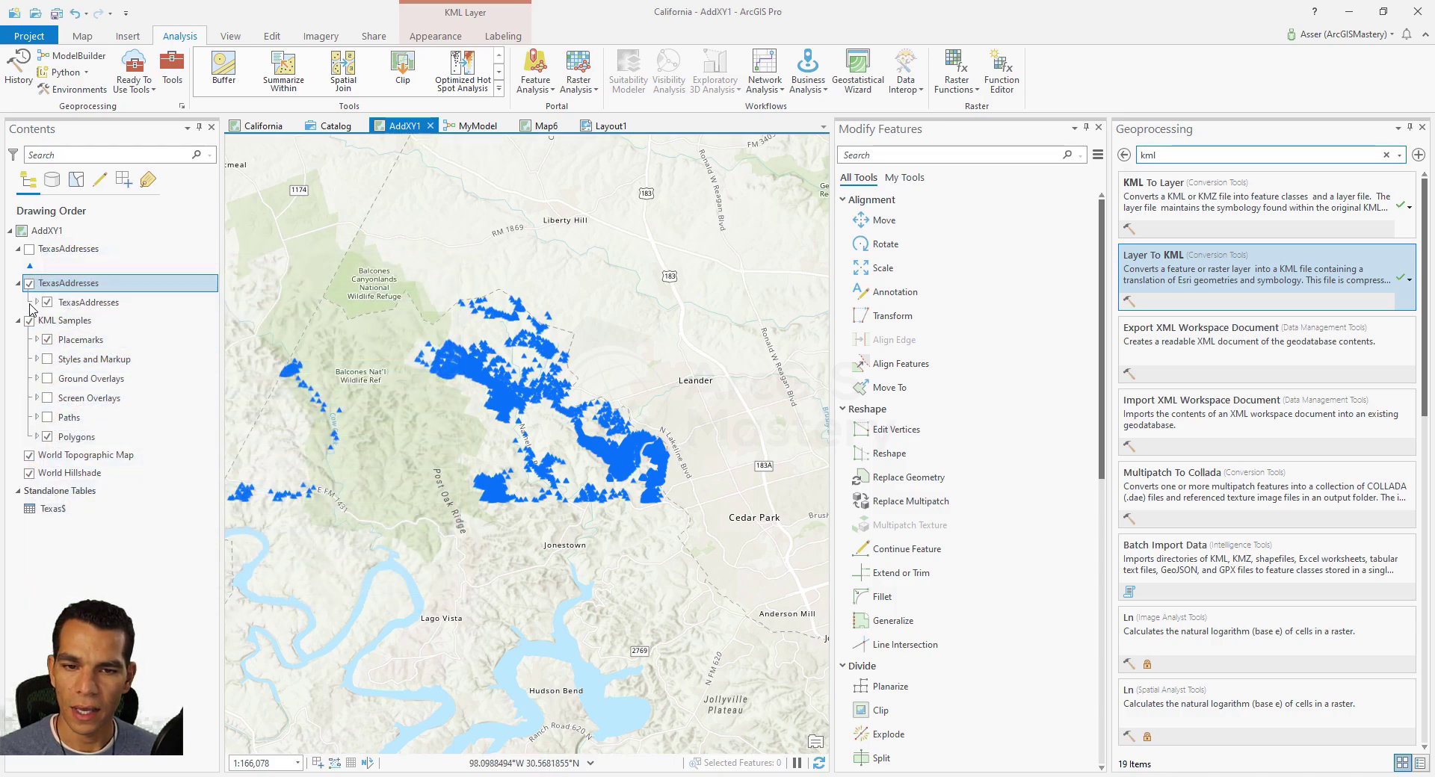
pyautogui.click(18, 284)
# - Zoom to the KML Samples layer, remove it from the map, and open KML To Layer
pyautogui.rightClick(68, 301)
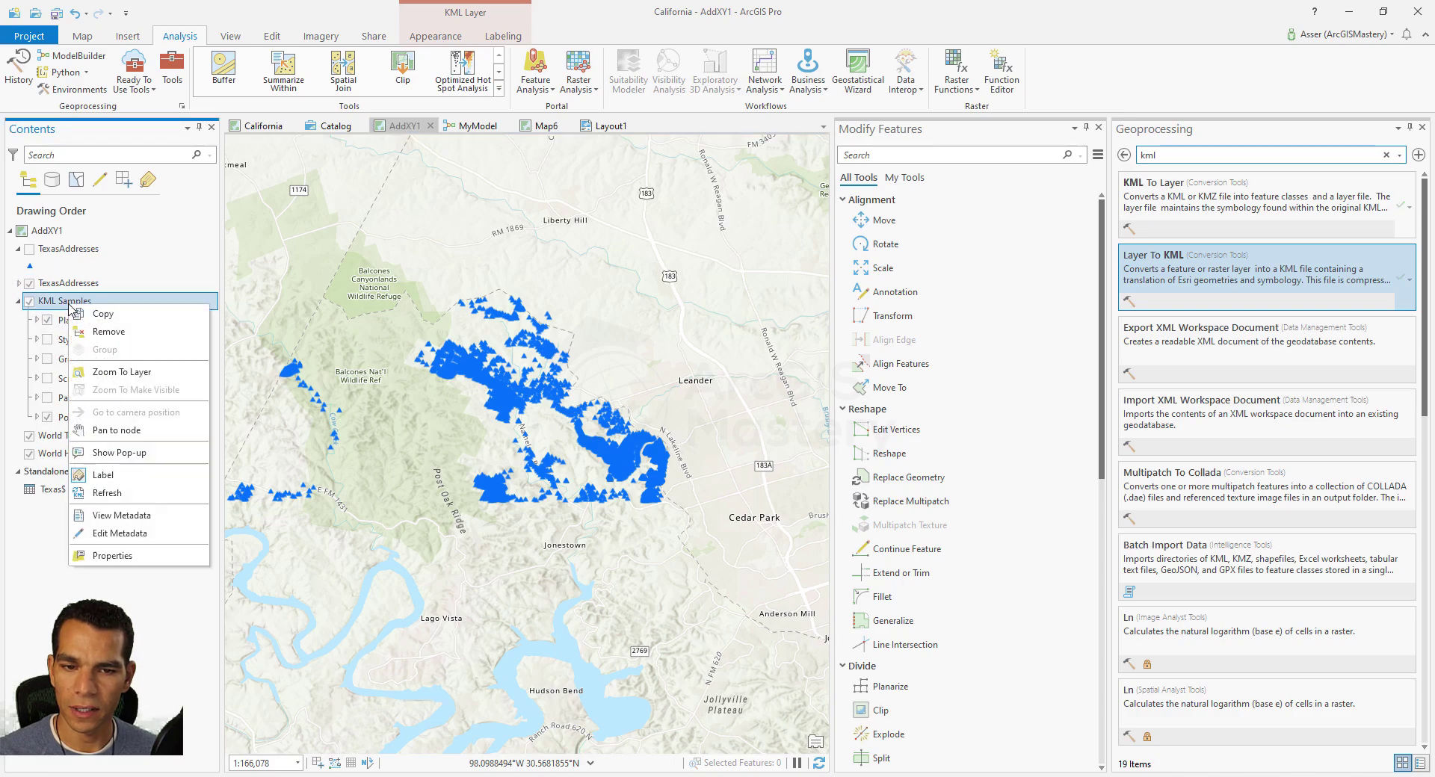
pyautogui.click(120, 371)
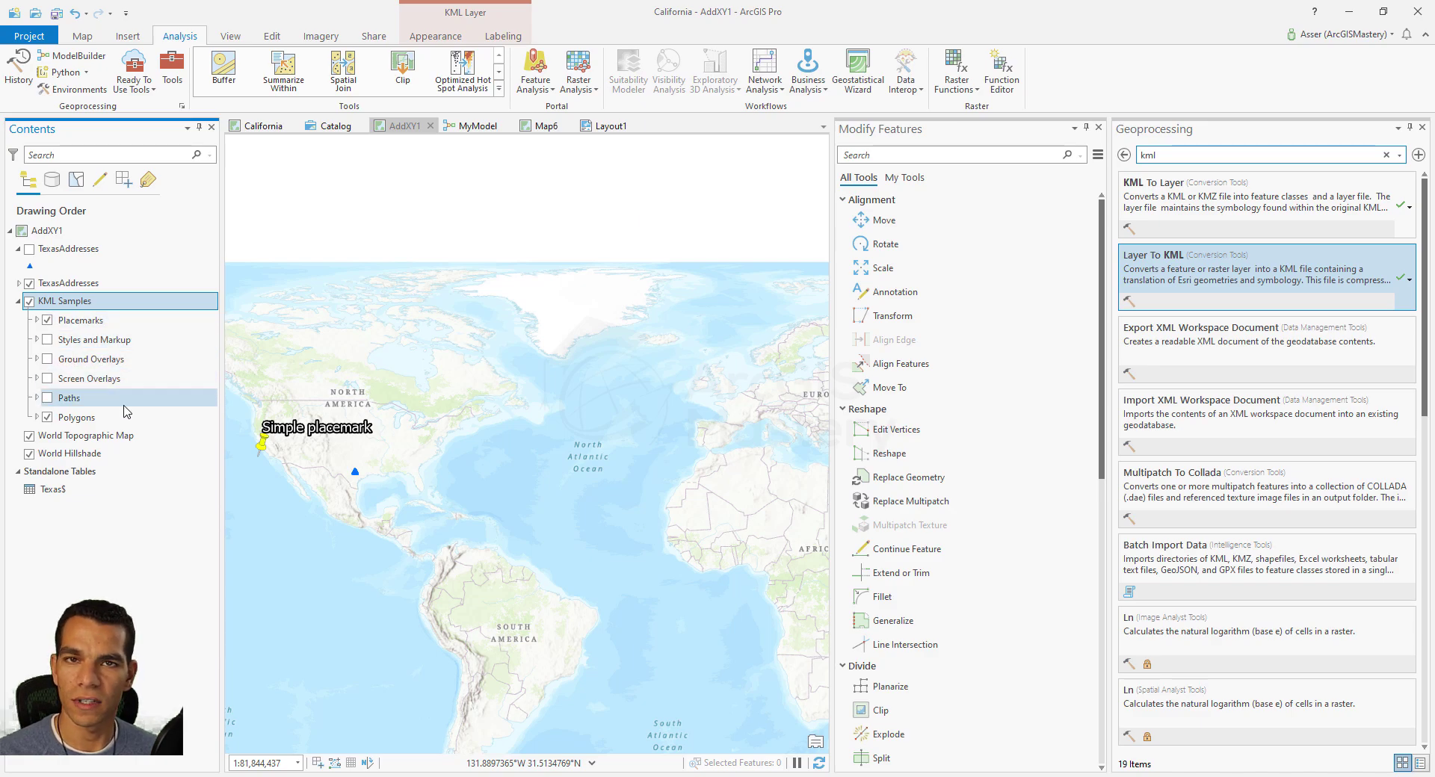
pyautogui.click(29, 301)
pyautogui.rightClick(72, 301)
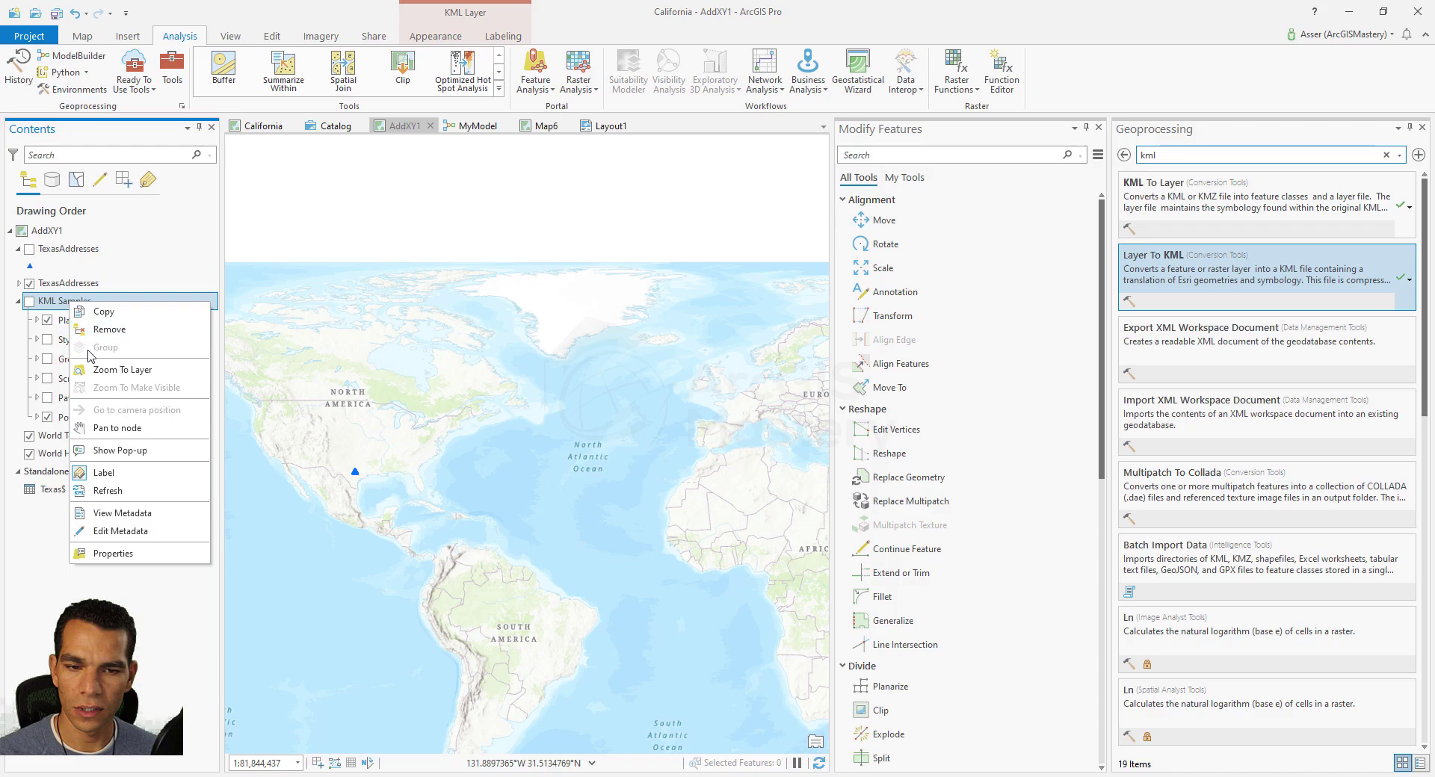
pyautogui.click(108, 329)
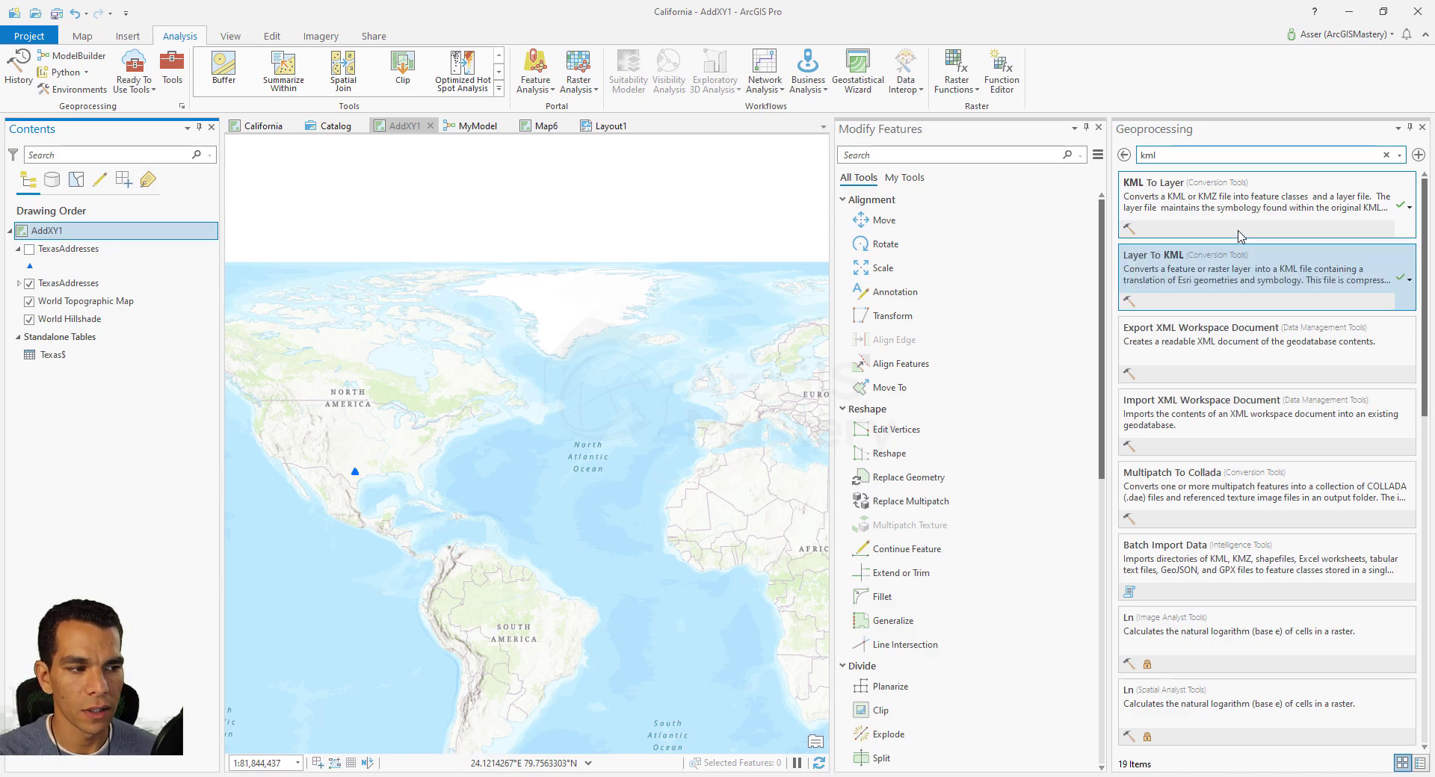
pyautogui.click(1182, 217)
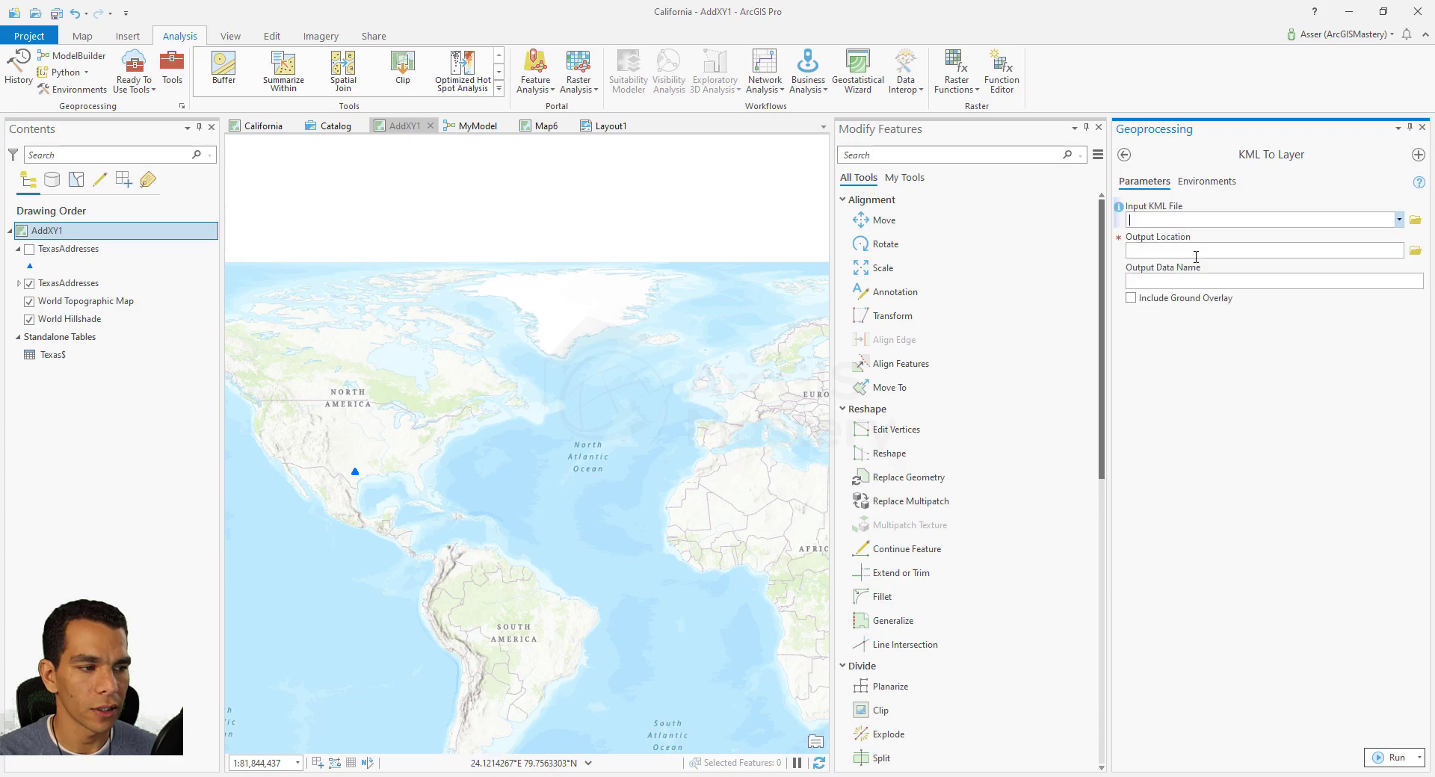
# - Set ToKML.kmz from Course Data > 5- ArcGIS Pro Master > KML as the KML To Layer input
pyautogui.click(1399, 220)
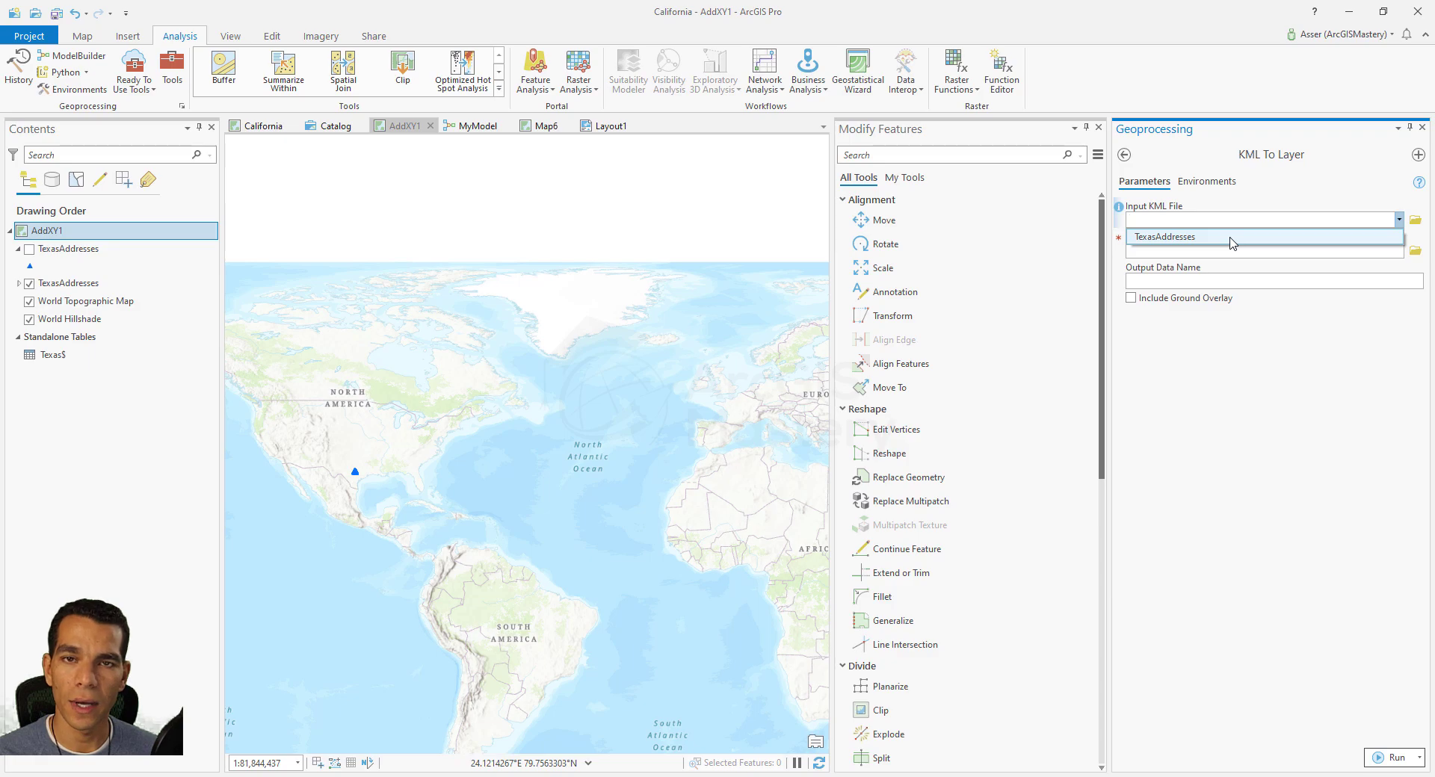
pyautogui.click(1356, 290)
pyautogui.click(1415, 221)
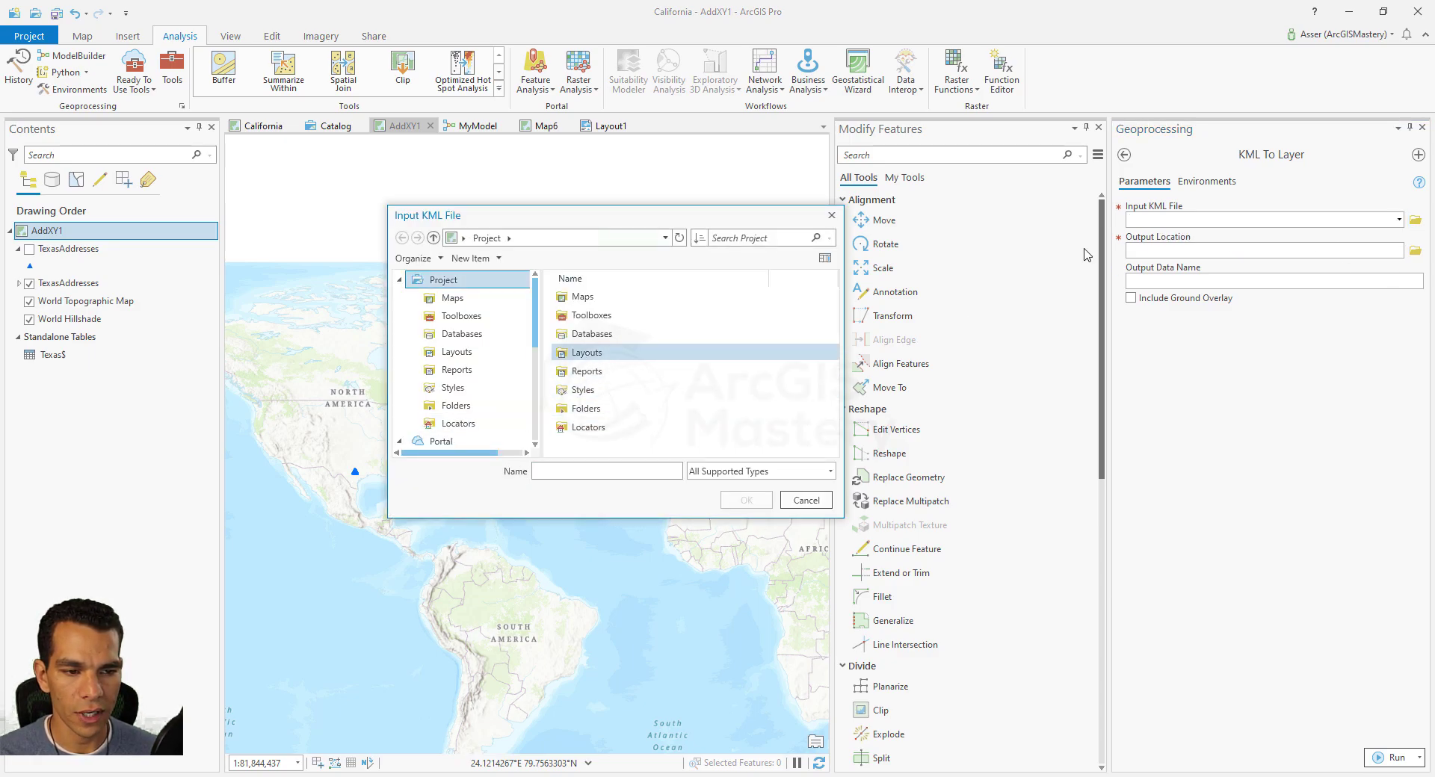
pyautogui.doubleClick(586, 408)
pyautogui.doubleClick(605, 317)
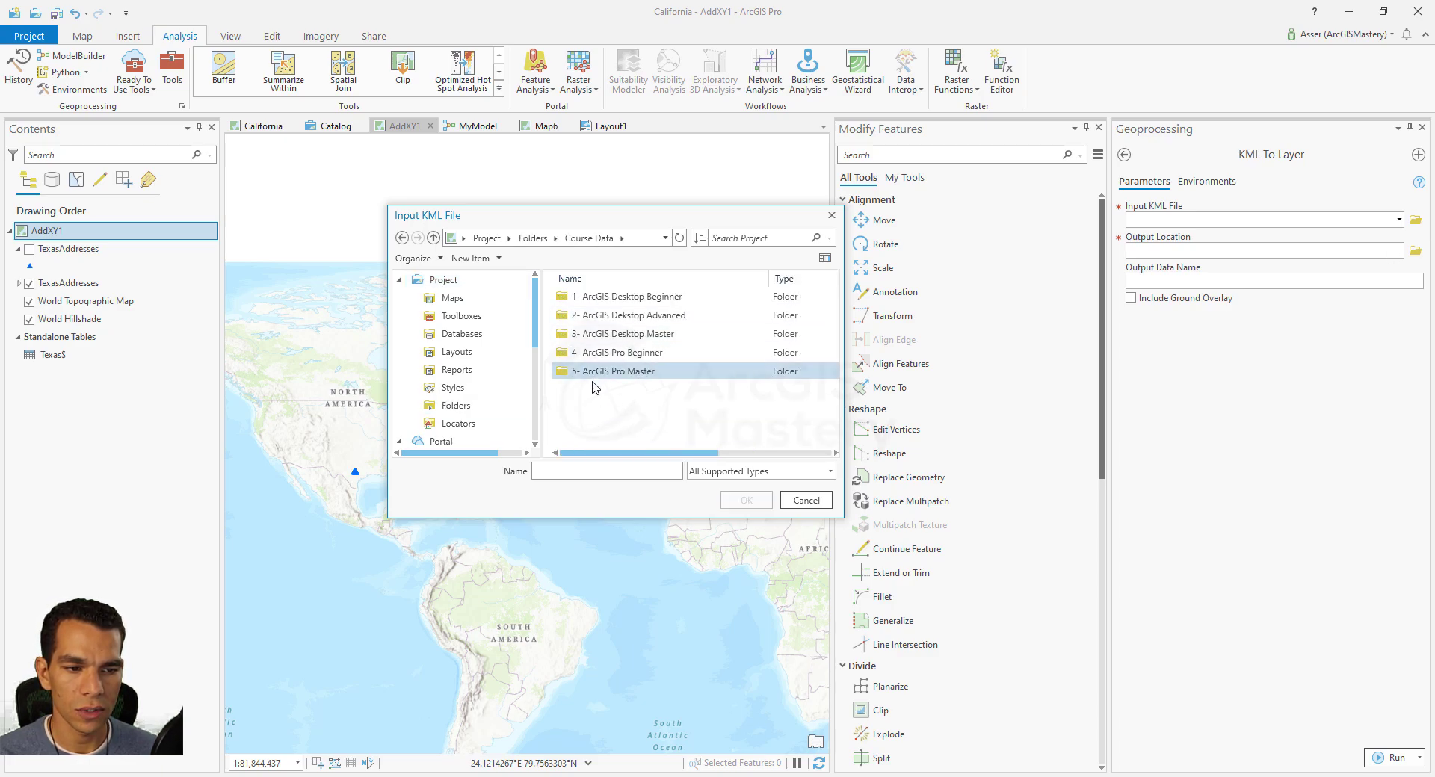
pyautogui.doubleClick(617, 372)
pyautogui.doubleClick(586, 409)
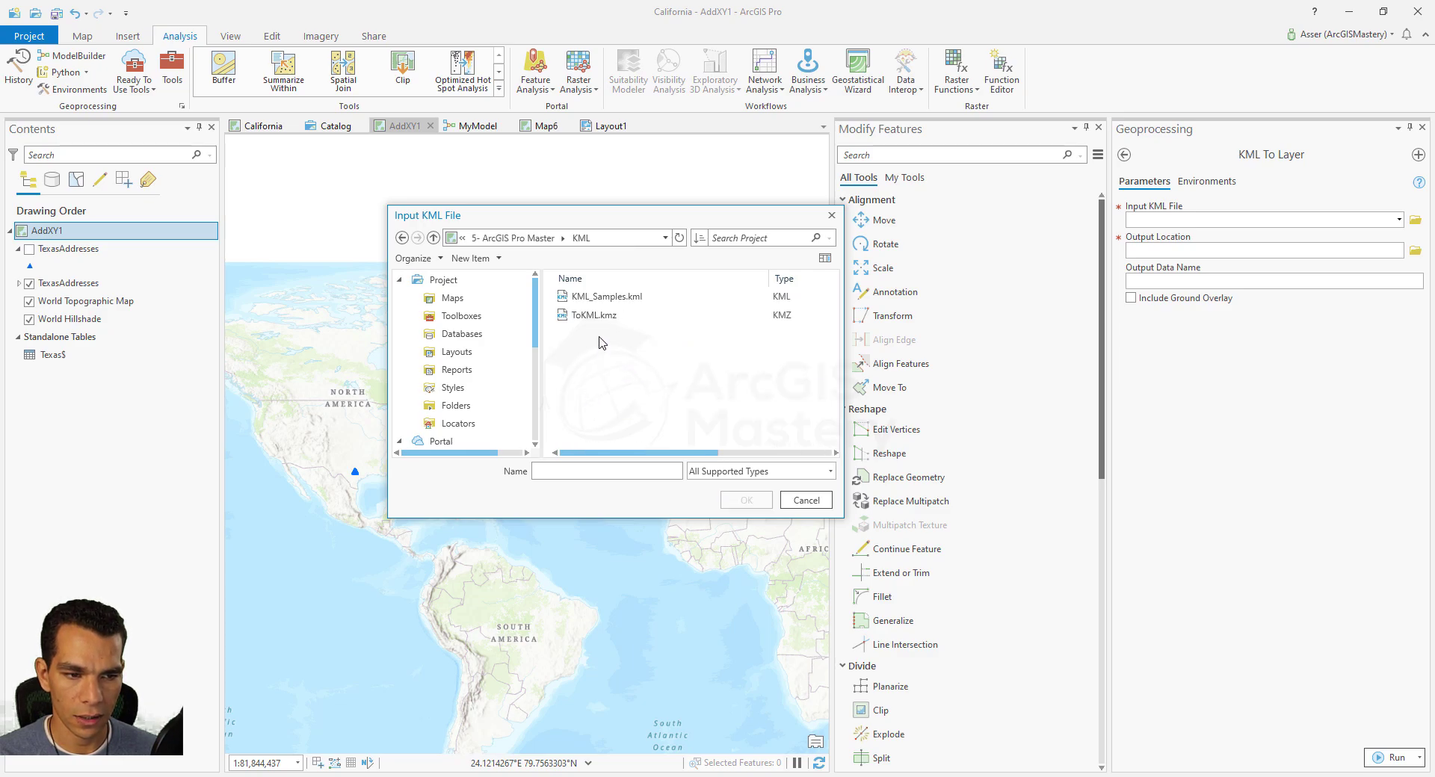
pyautogui.click(582, 318)
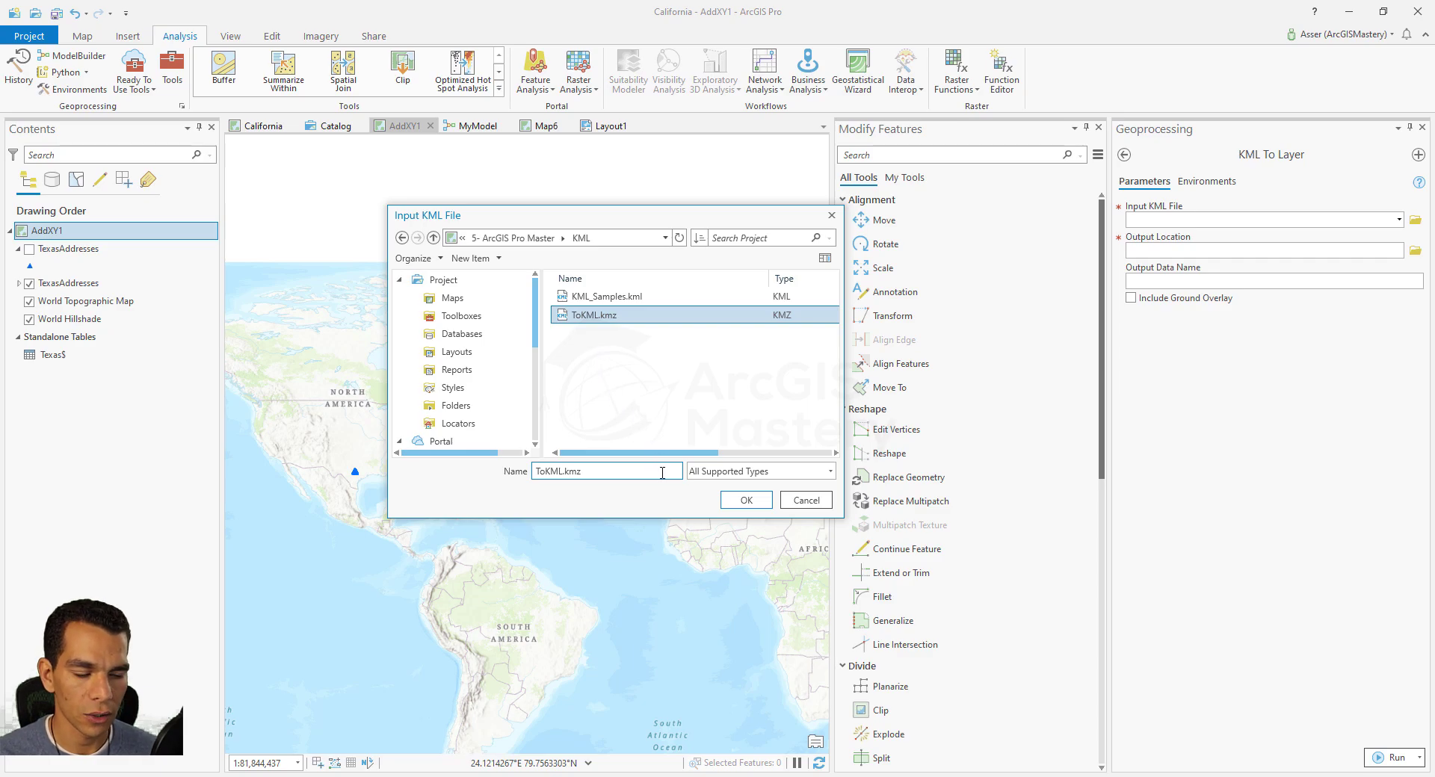
pyautogui.click(732, 502)
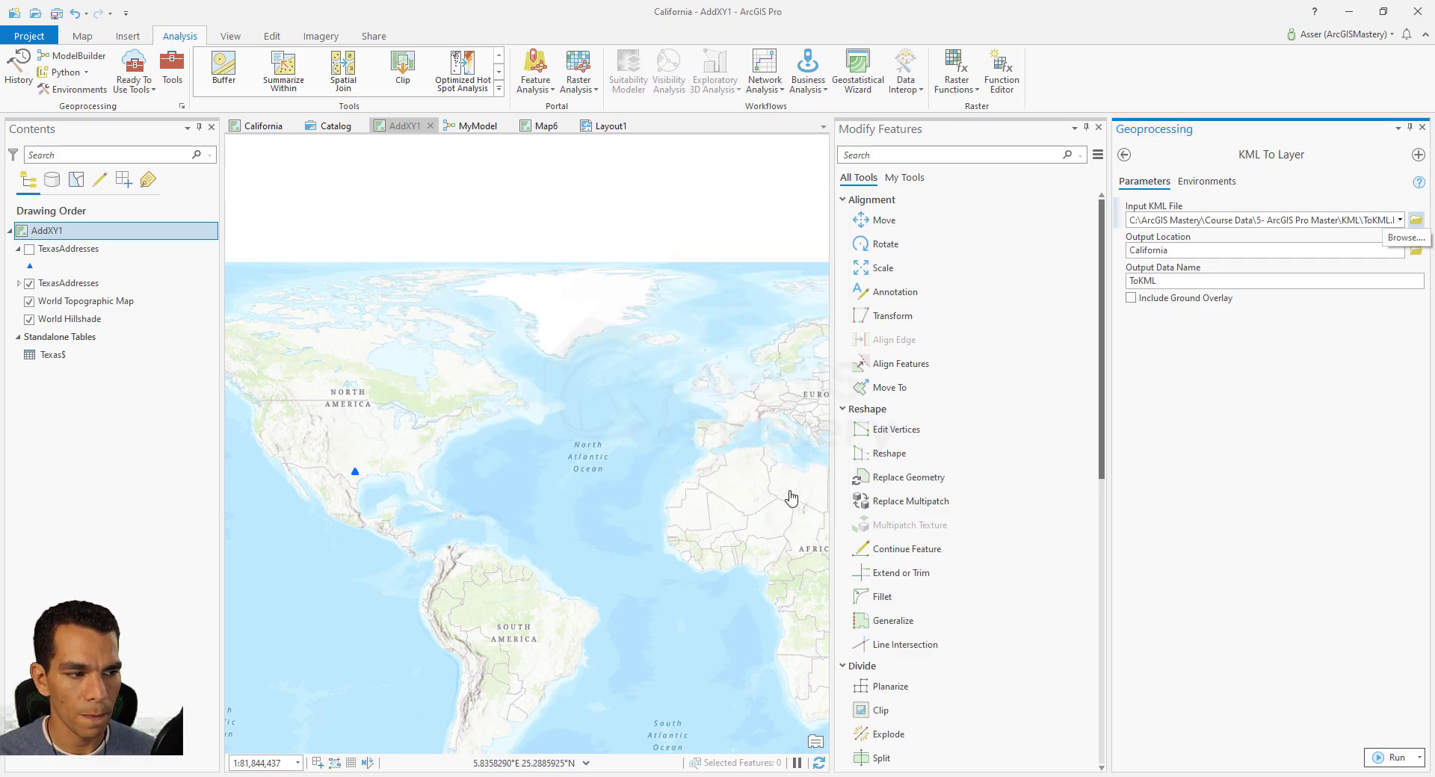
# - Set the output location to the KML folder, name the output From-KML, and run the conversion
pyautogui.click(1415, 250)
pyautogui.click(510, 238)
pyautogui.click(587, 410)
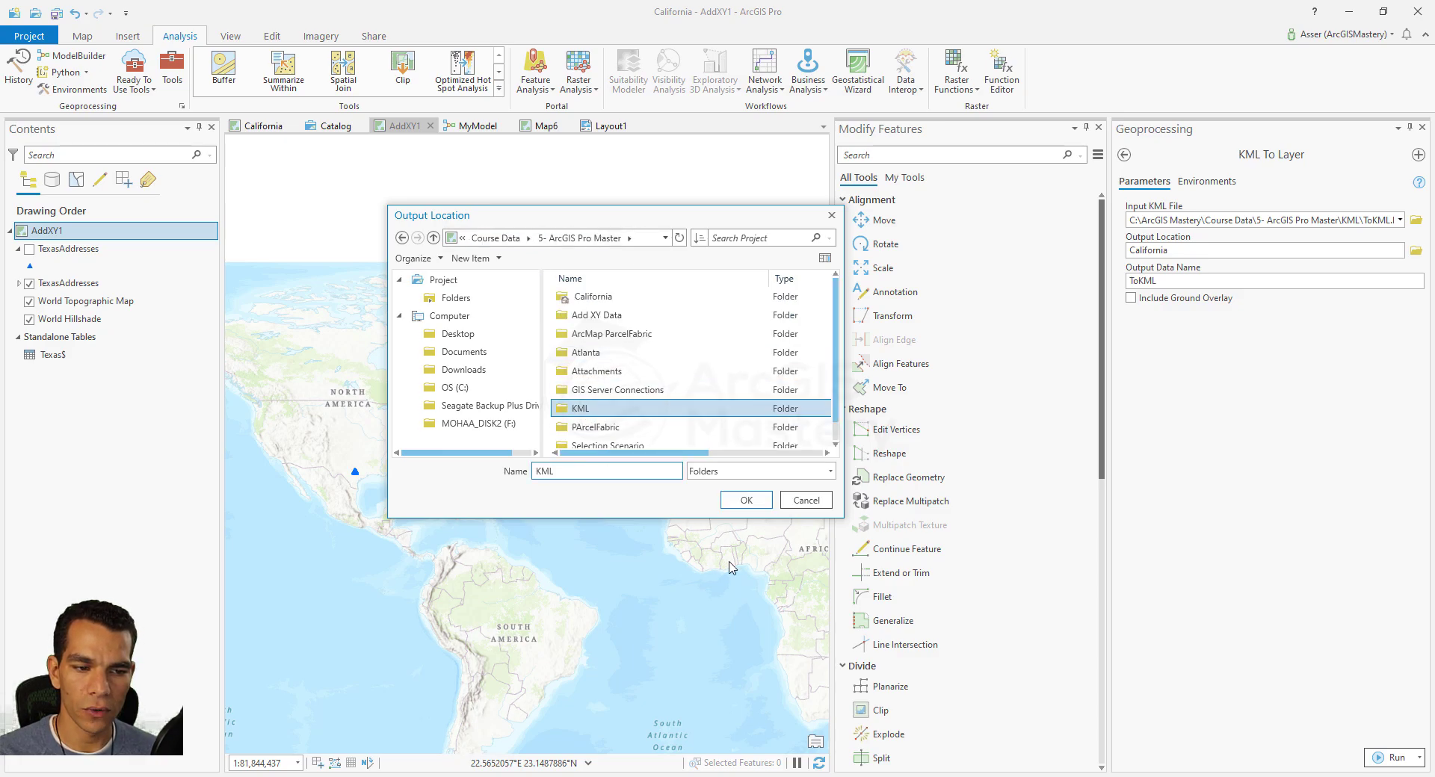
pyautogui.click(746, 501)
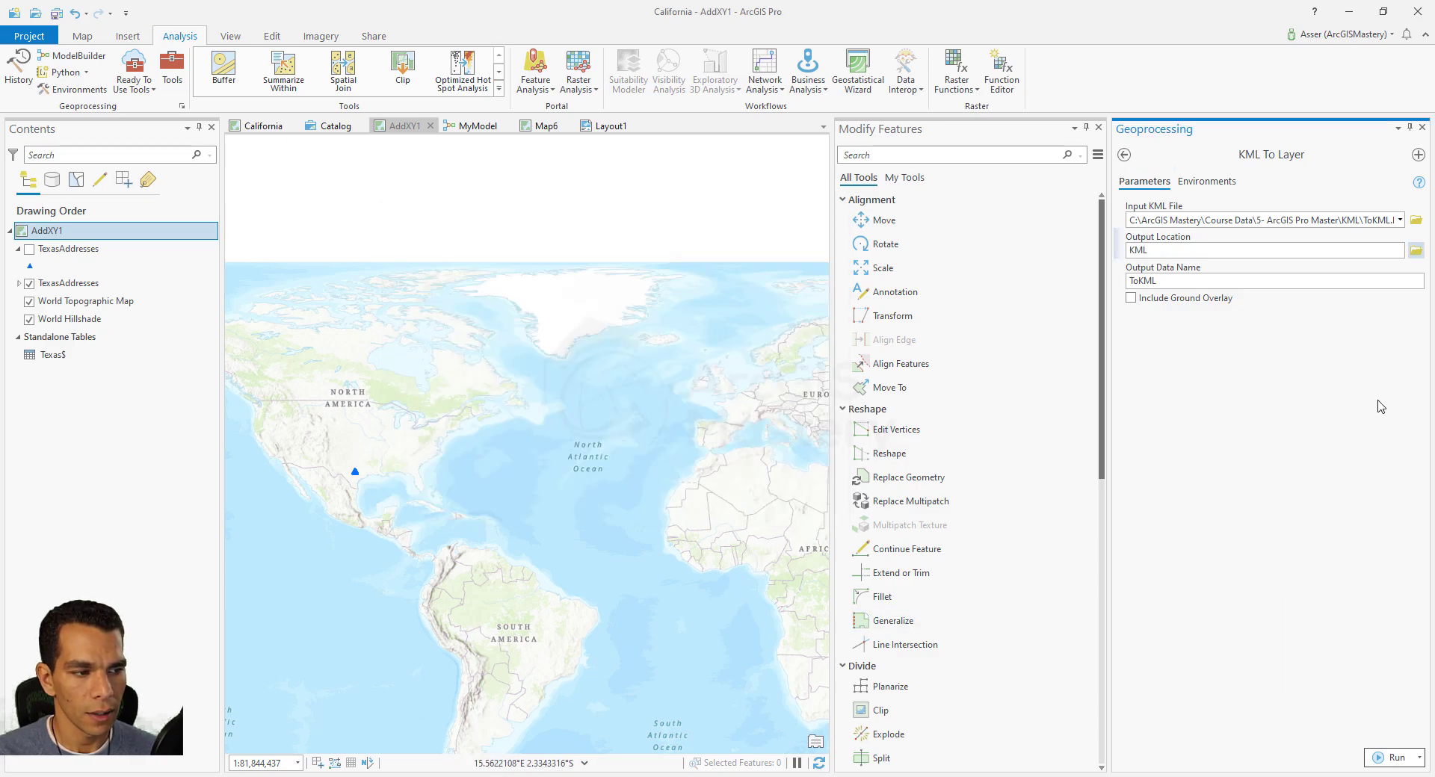
pyautogui.write('From-')
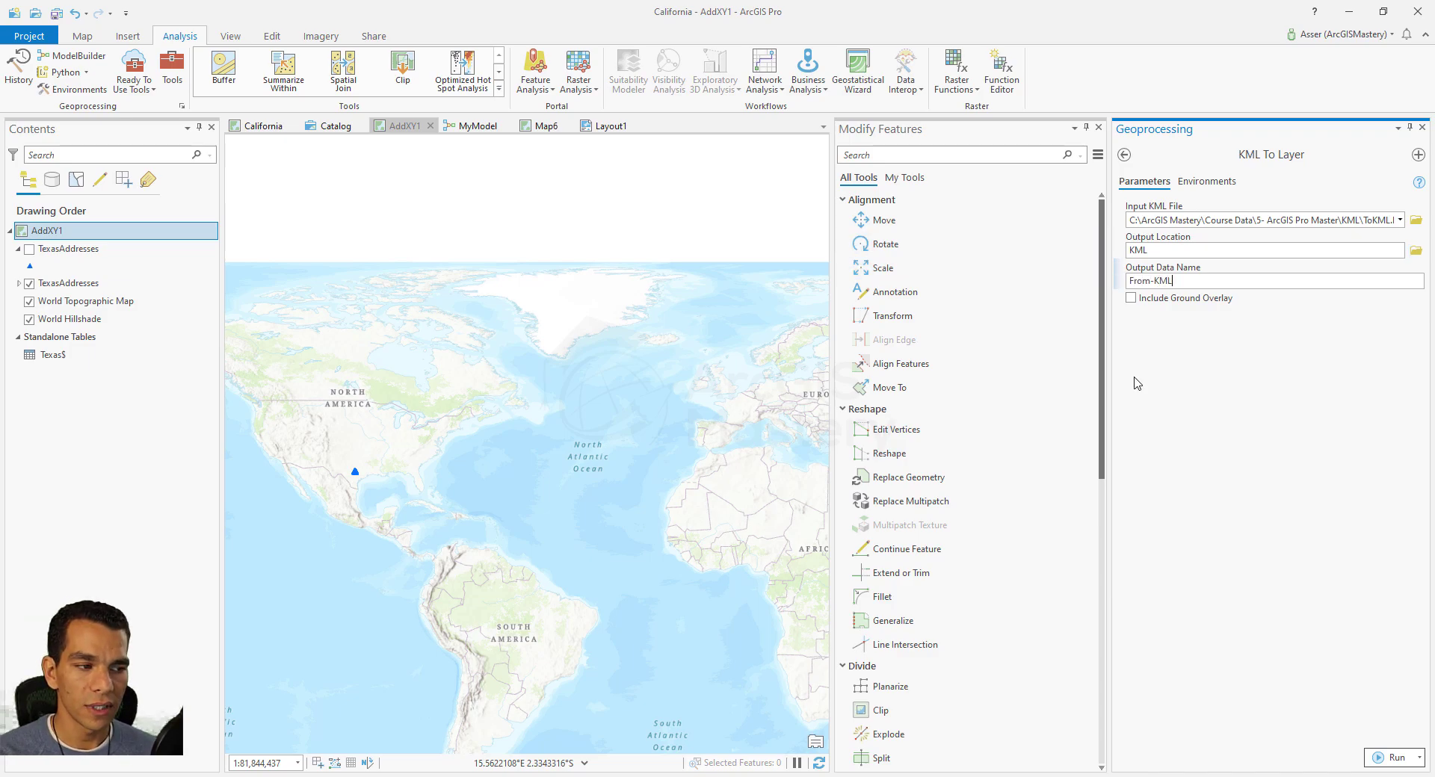
pyautogui.click(1392, 757)
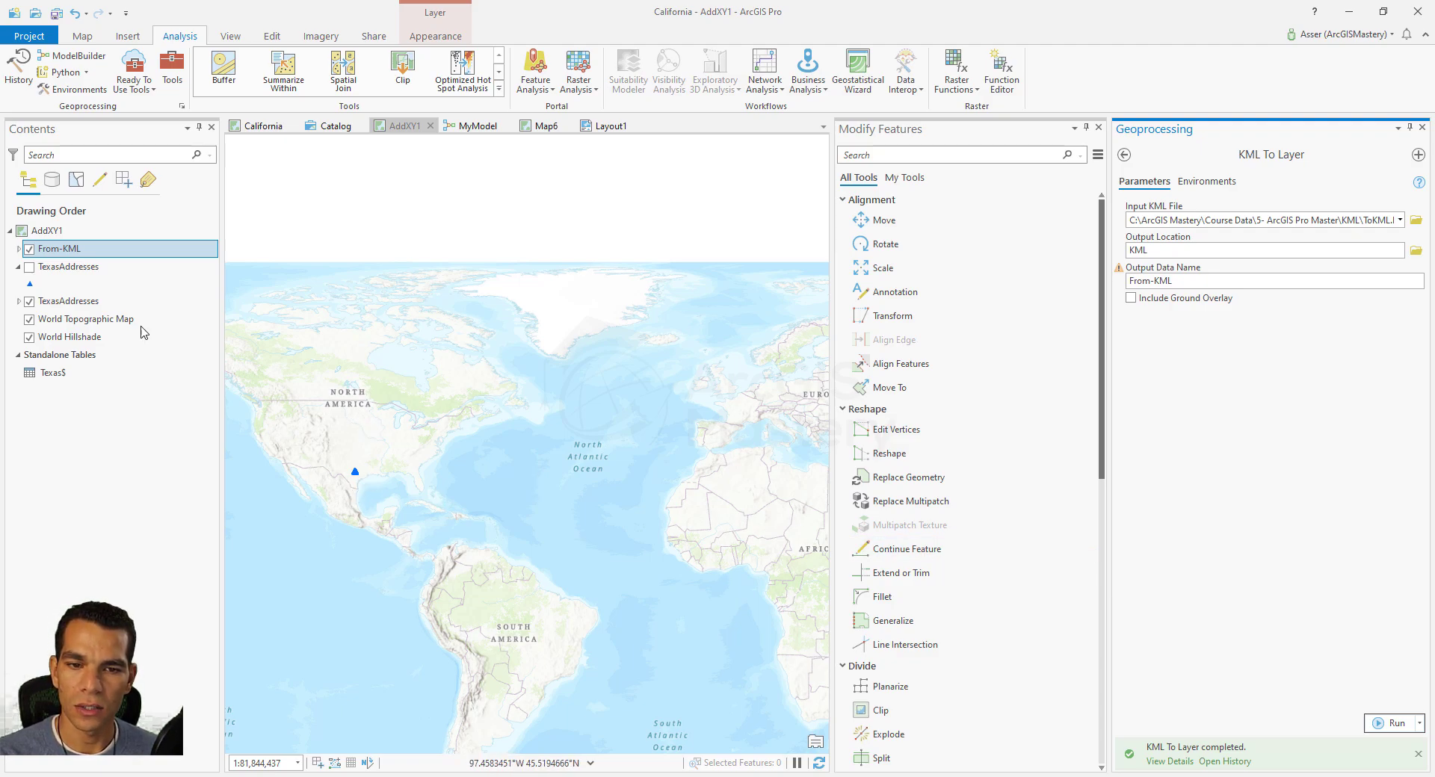
# - Expand From-KML, hide both TexasAddresses layers, and zoom to the From-KML points
pyautogui.click(19, 248)
pyautogui.click(58, 266)
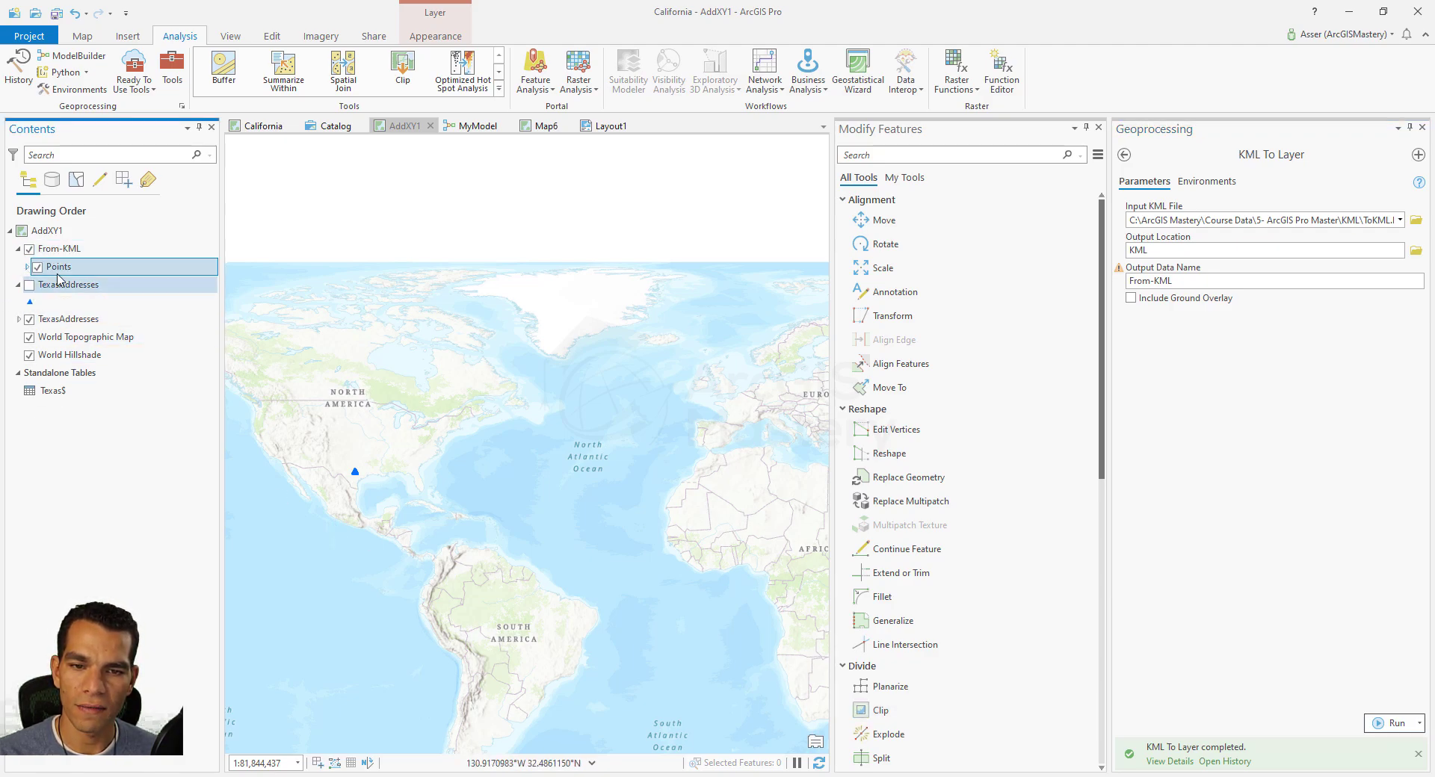
pyautogui.click(30, 338)
pyautogui.click(30, 319)
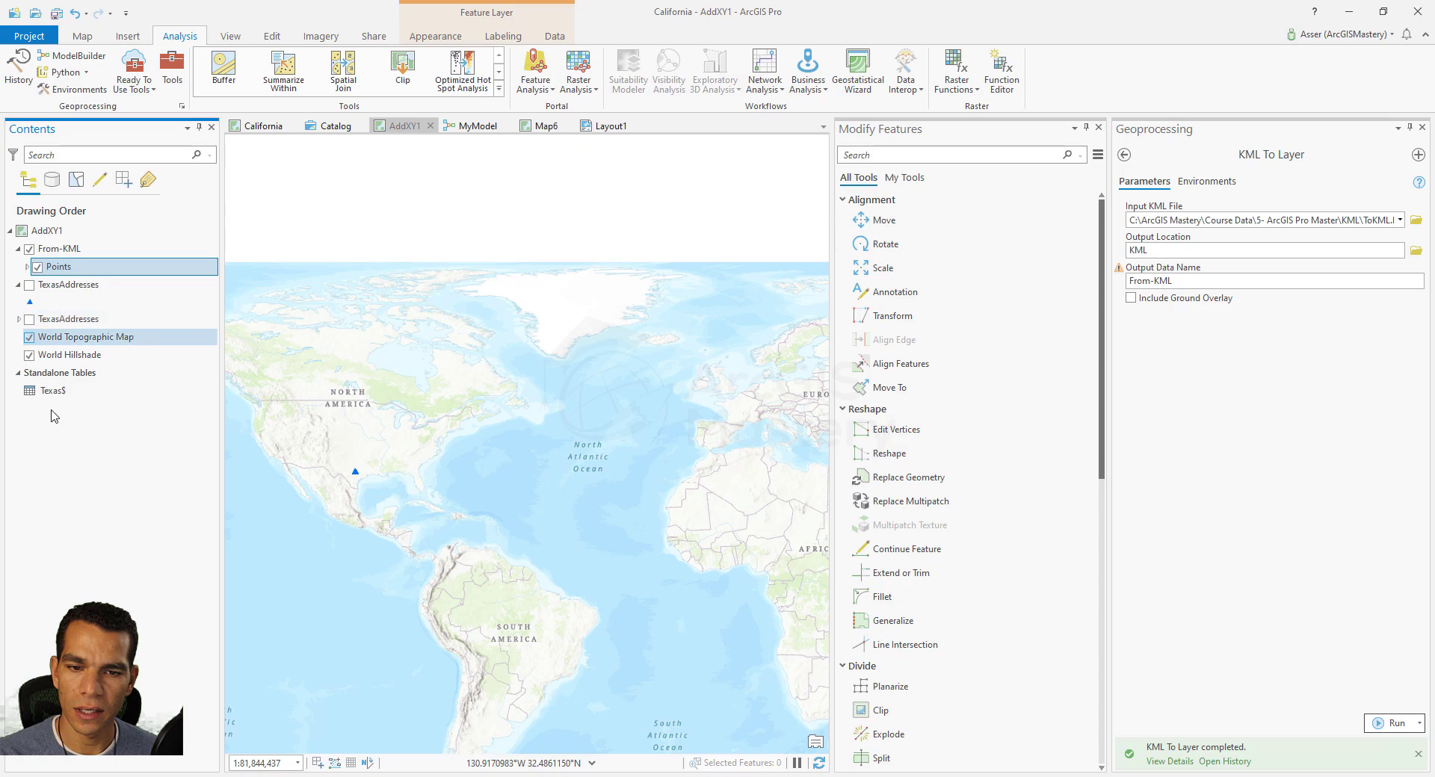
pyautogui.rightClick(60, 252)
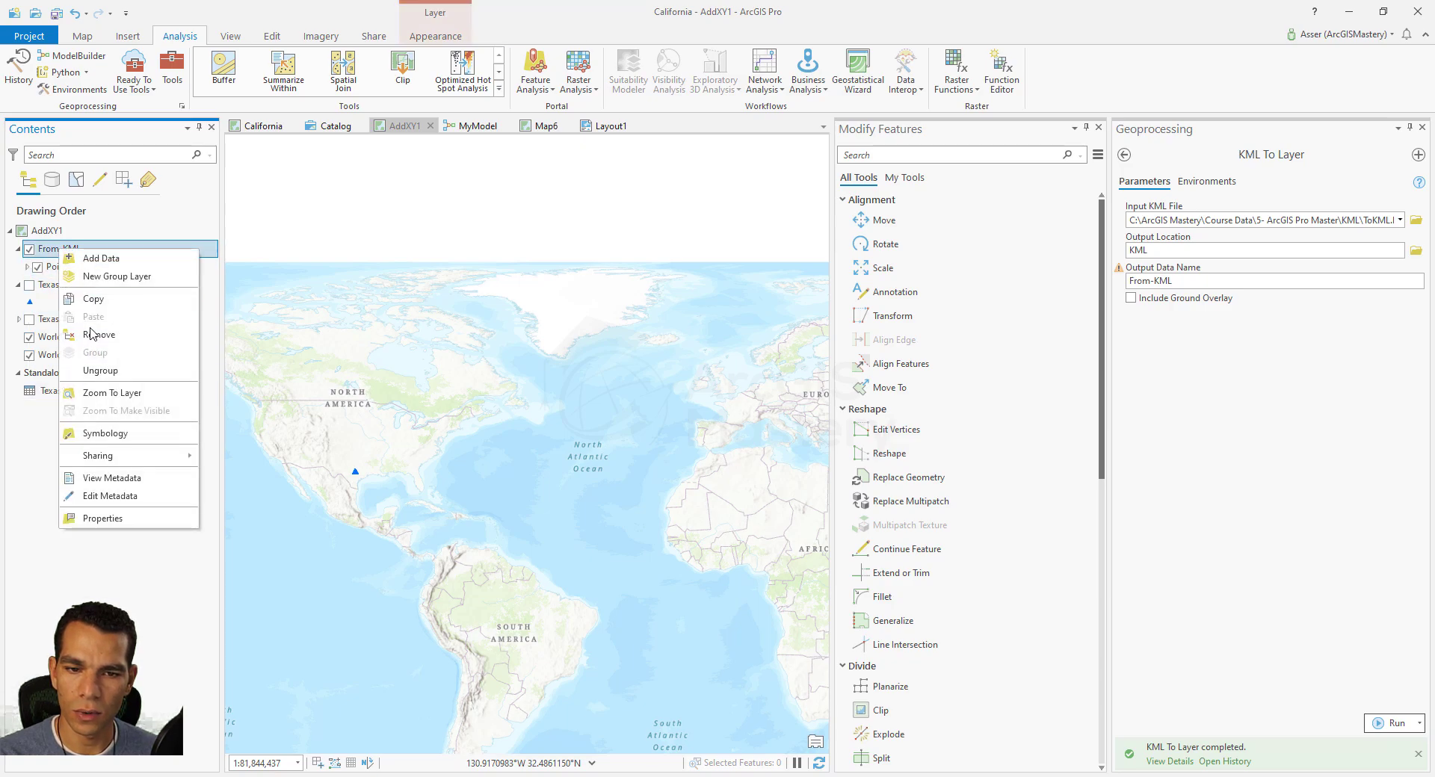
pyautogui.click(110, 402)
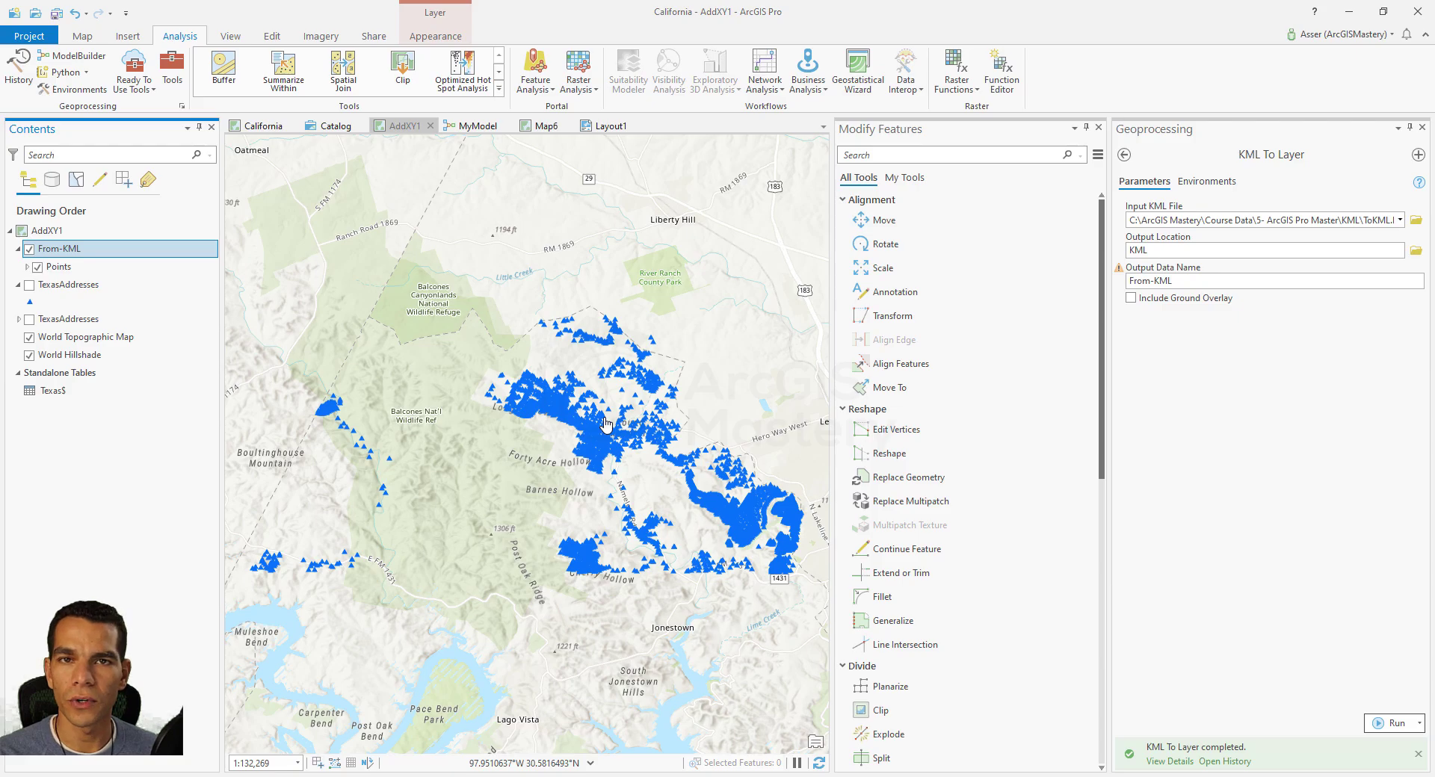
pyautogui.click(332, 126)
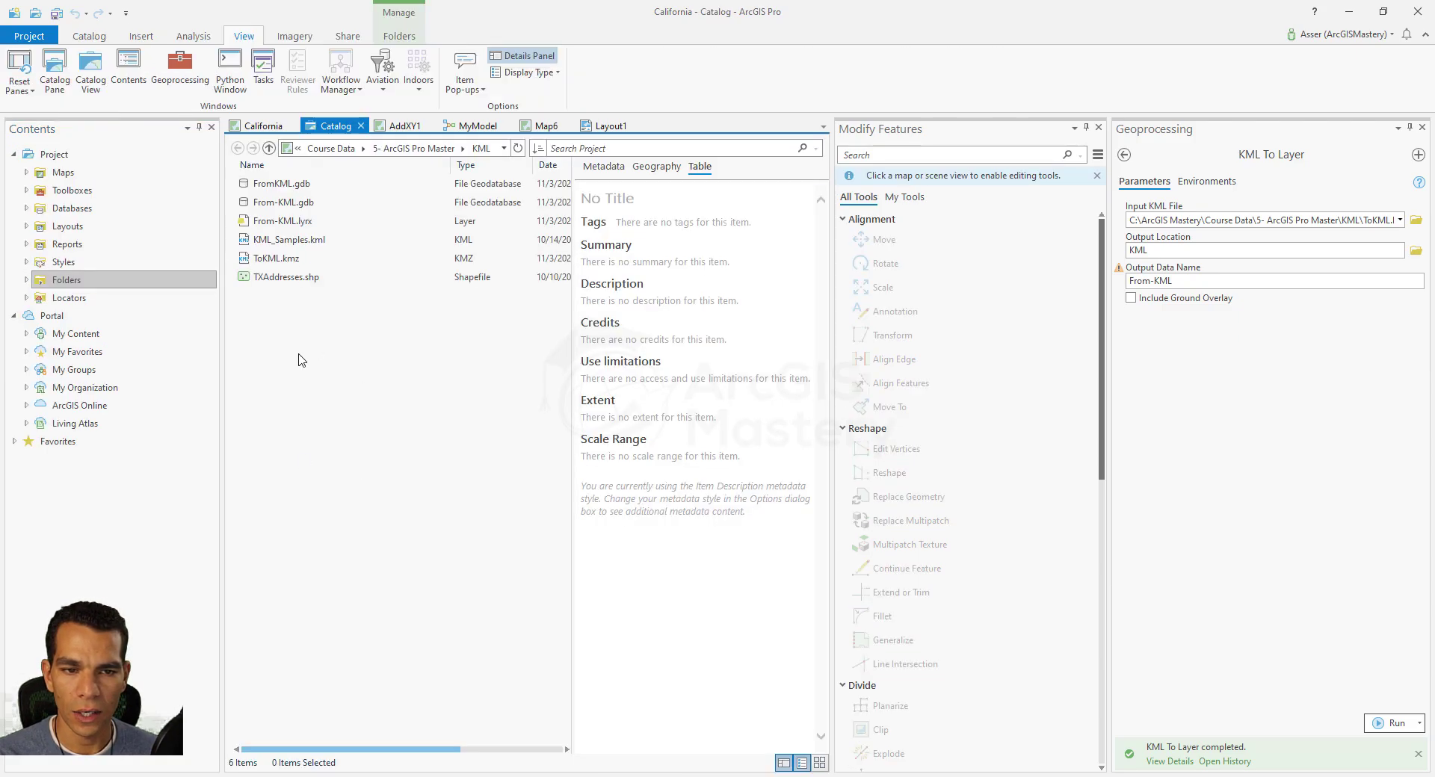
# - Refresh the KML folder and browse into From-KML.gdb's Placemarks dataset to find the Points feature class
pyautogui.rightClick(289, 350)
pyautogui.click(325, 436)
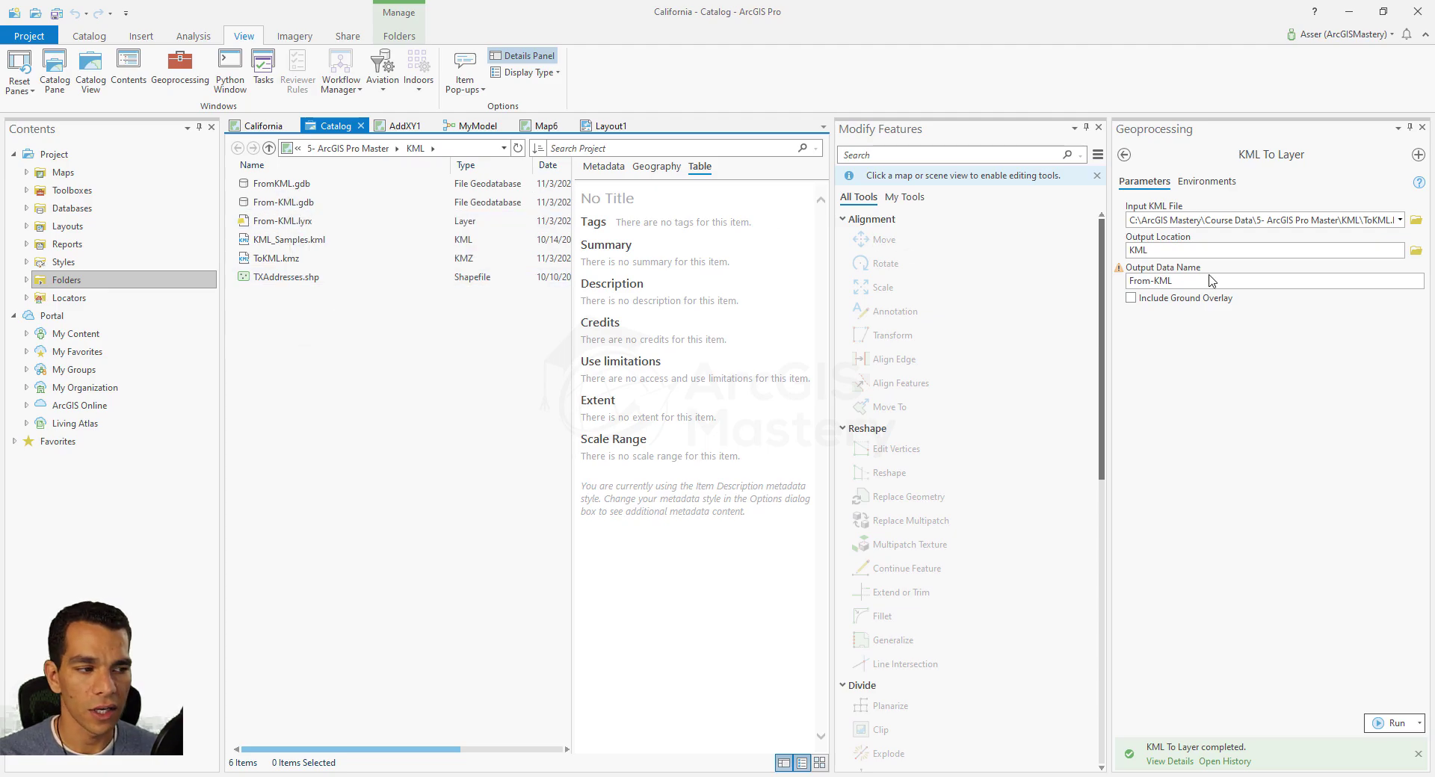
pyautogui.doubleClick(275, 203)
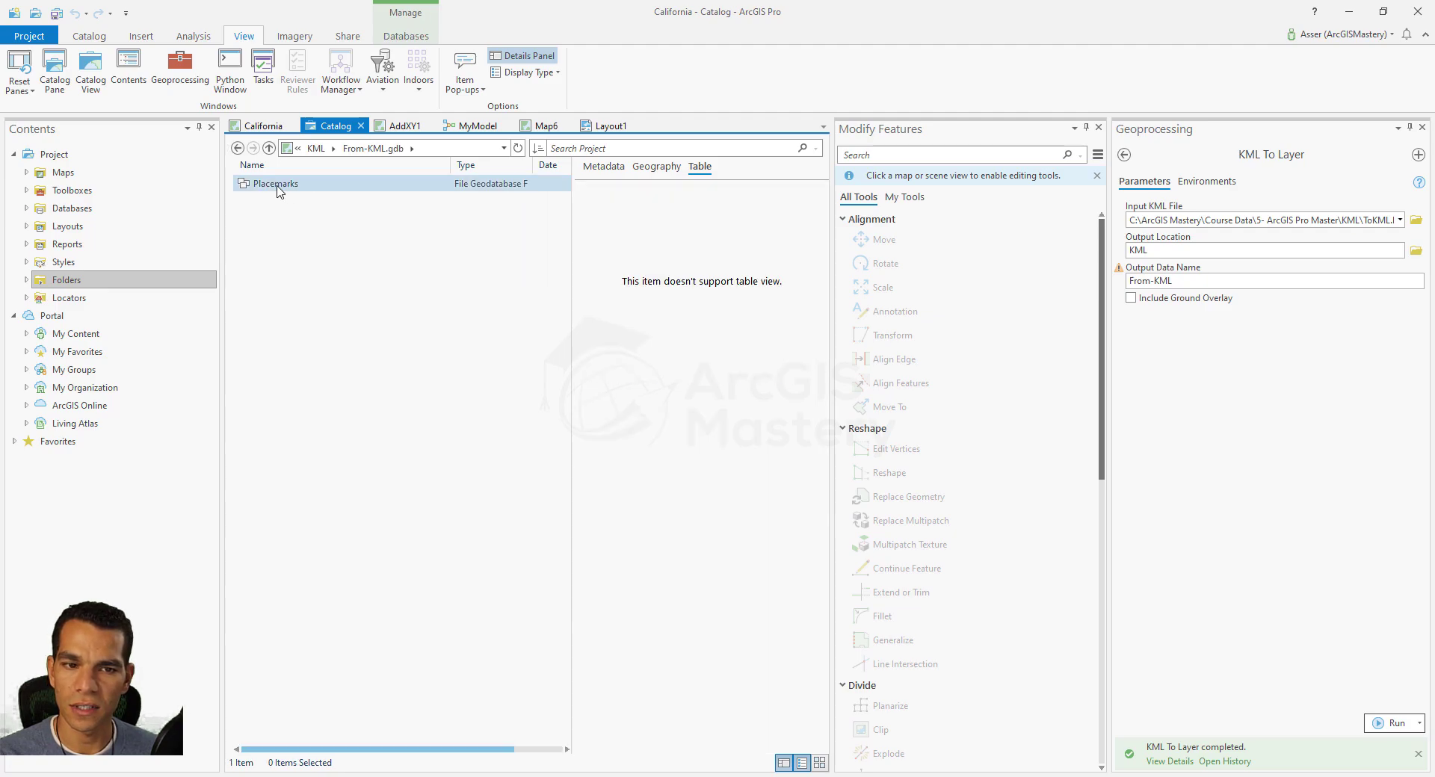
pyautogui.doubleClick(273, 186)
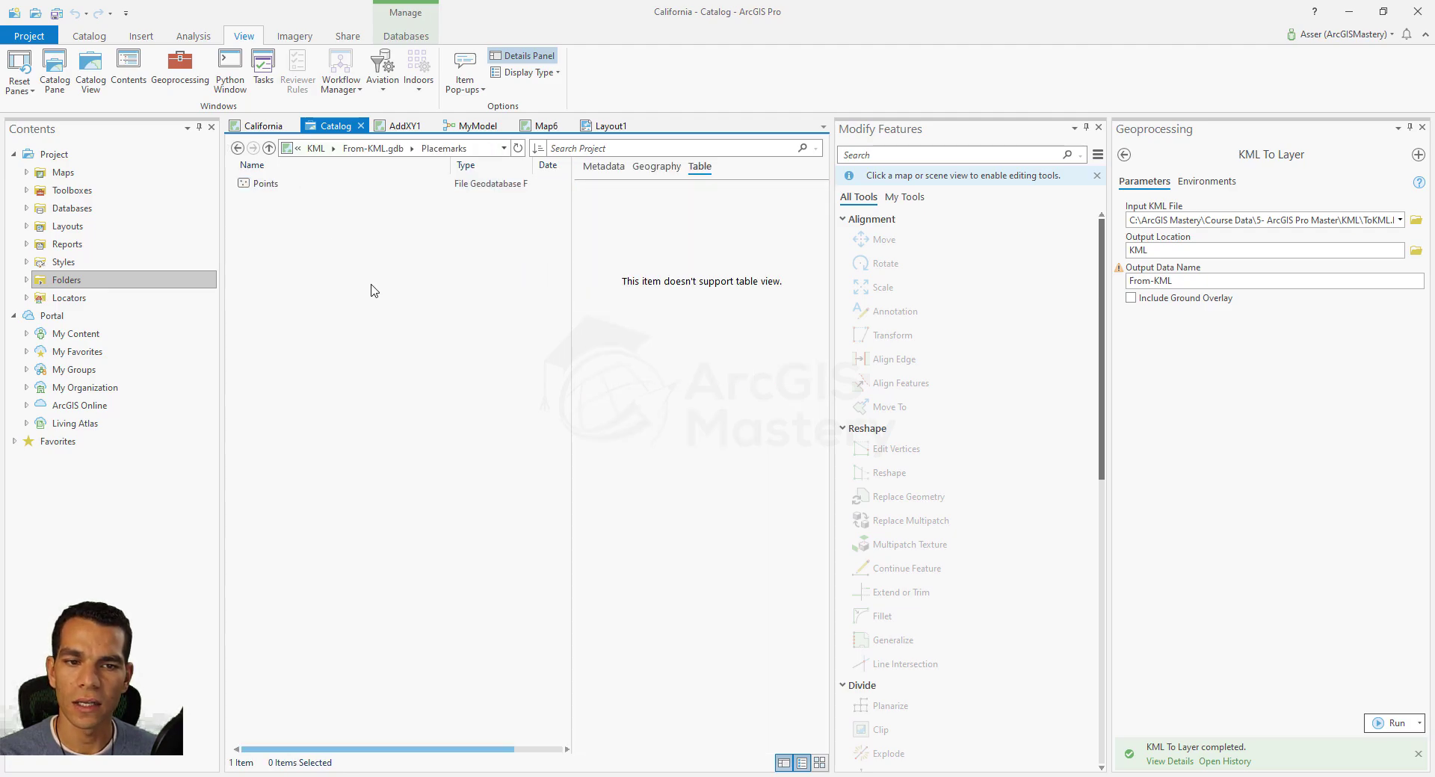